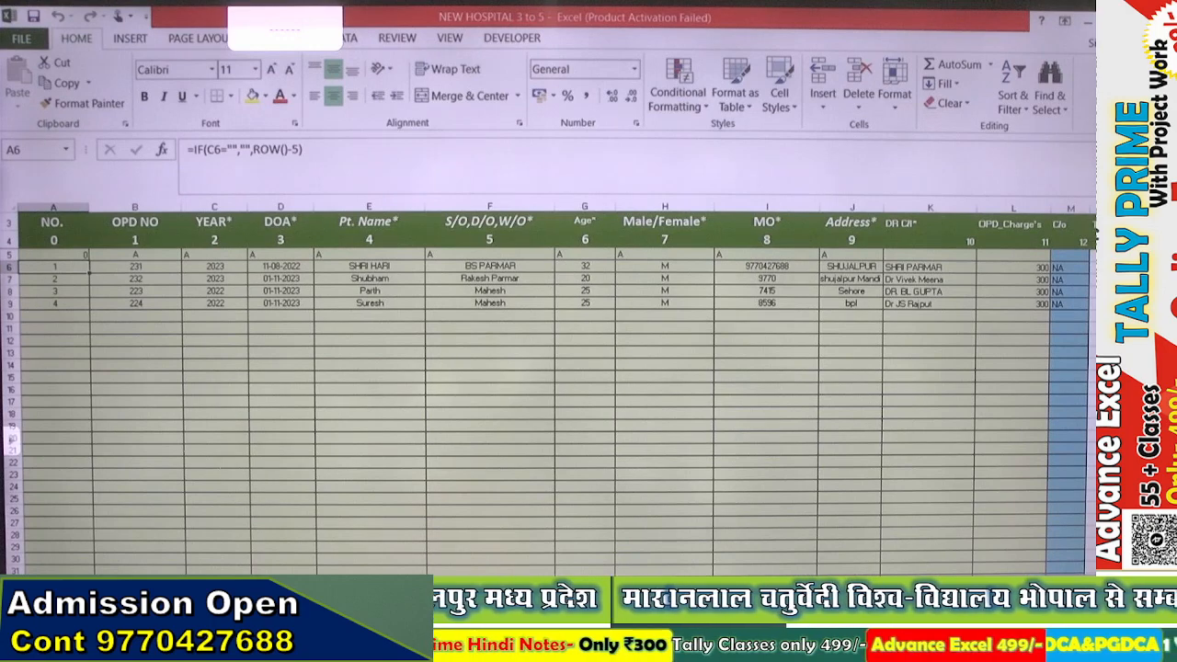
# Clear the patient detail cells G11:G19, from Pt. Name through C/o, in the IPD section of the hospital entry form.
pyautogui.hotkey('ctrl', 'pageup')
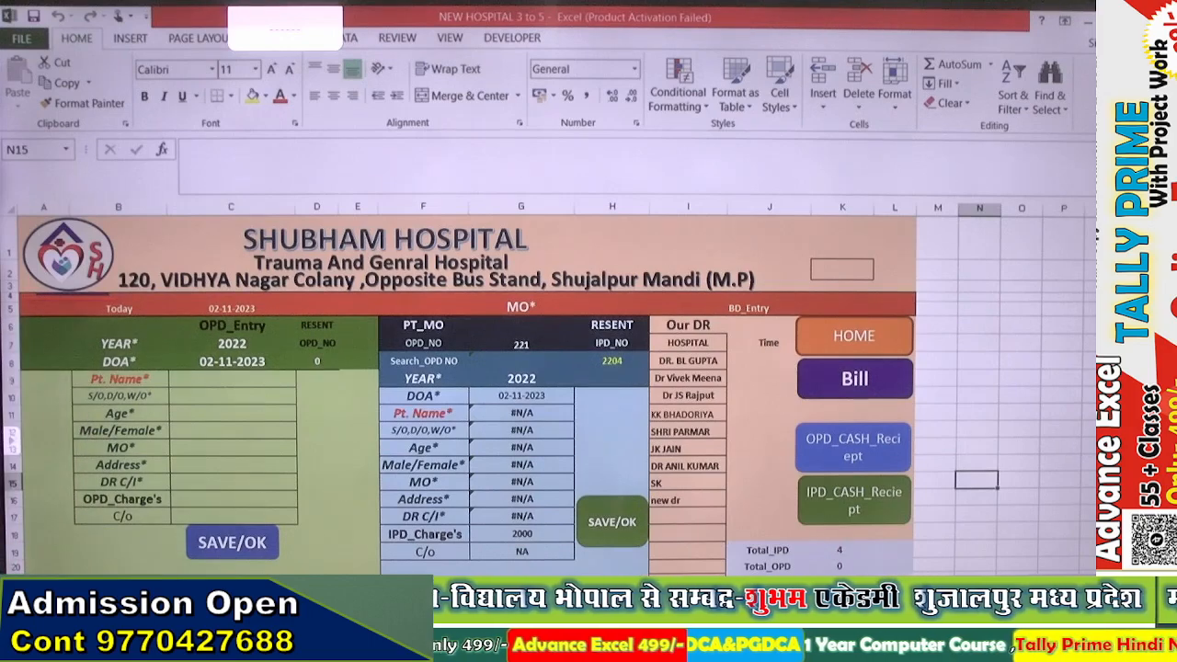
pyautogui.hotkey('ctrl', 'pagedown')
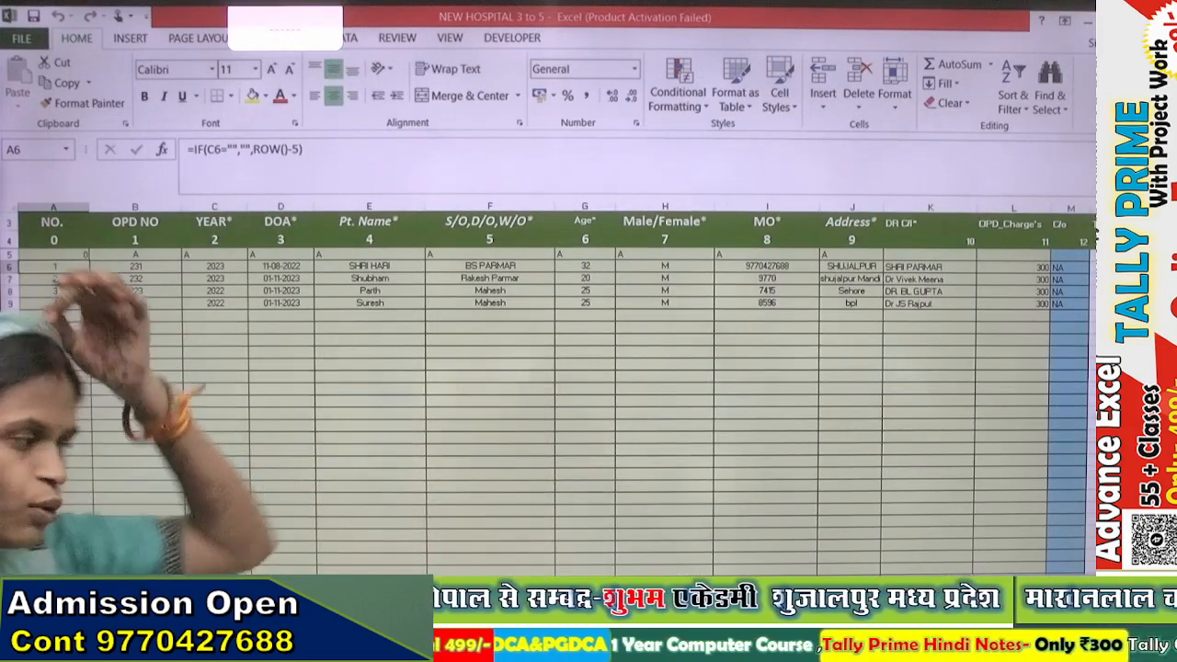
pyautogui.hotkey('ctrl', 'pageup')
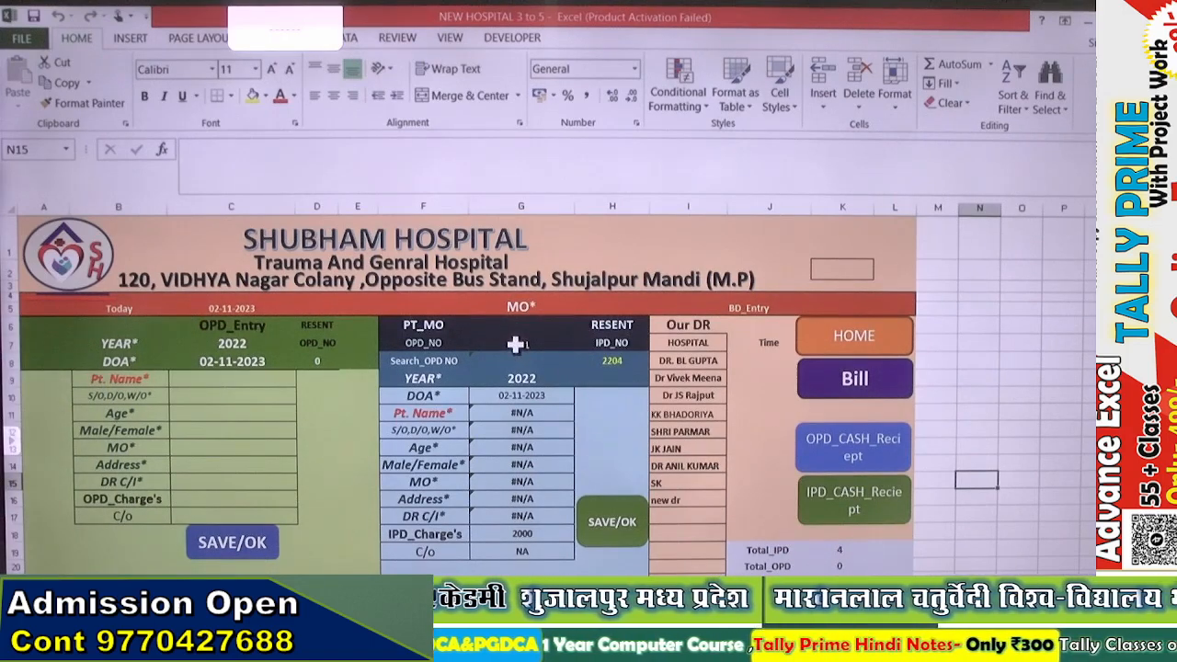
pyautogui.click(541, 399)
pyautogui.click(522, 413)
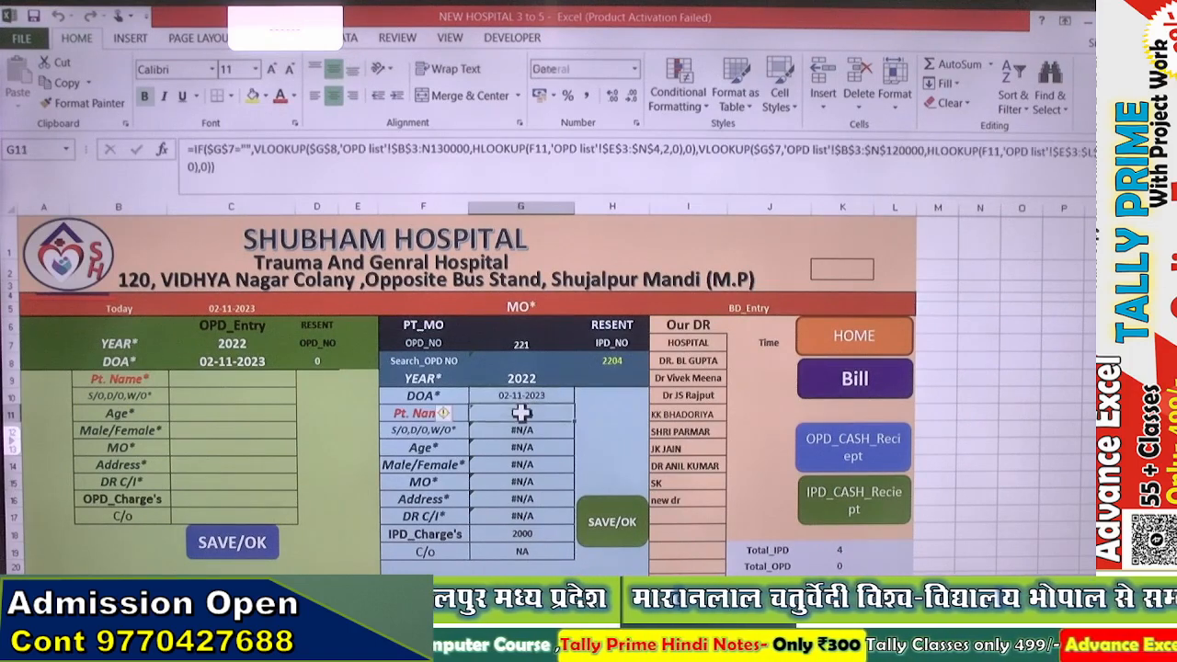
pyautogui.scroll(-1, 518, 410)
pyautogui.click(526, 316)
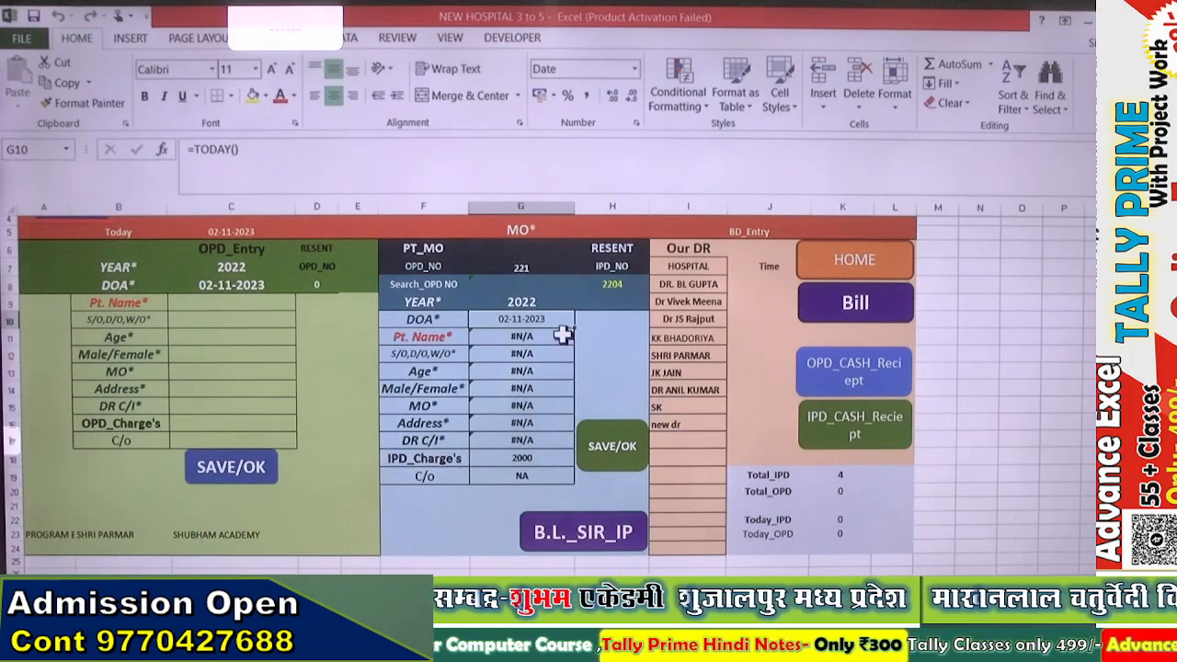
pyautogui.moveTo(551, 336); pyautogui.dragTo(553, 479)
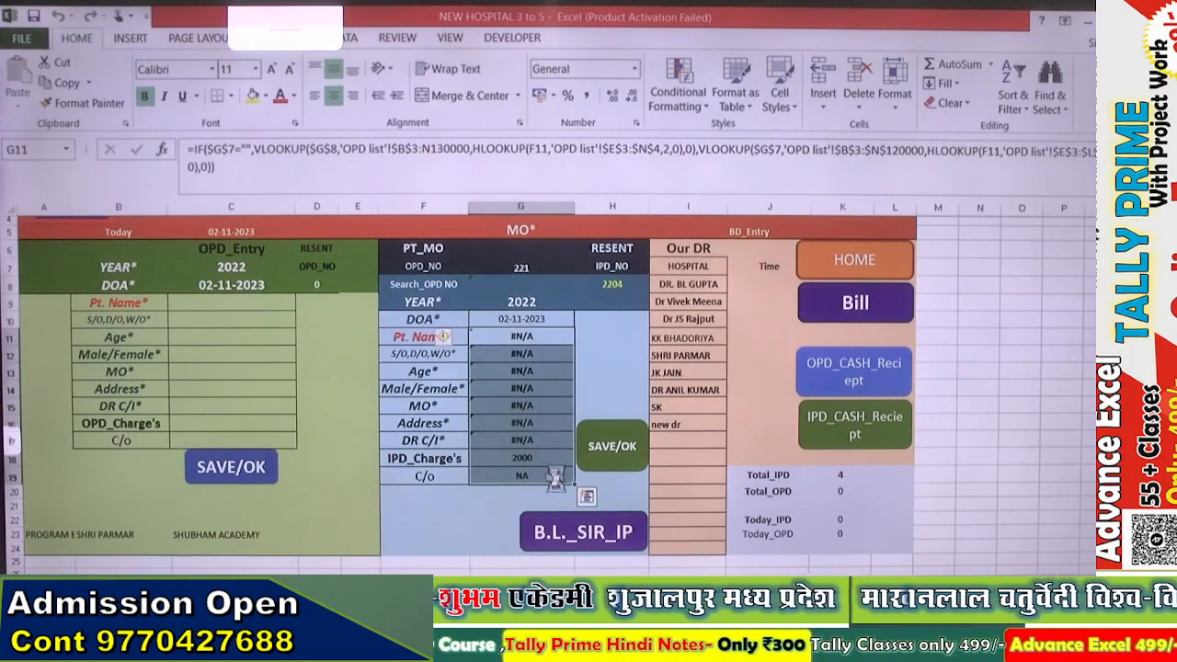
pyautogui.press('Delete')
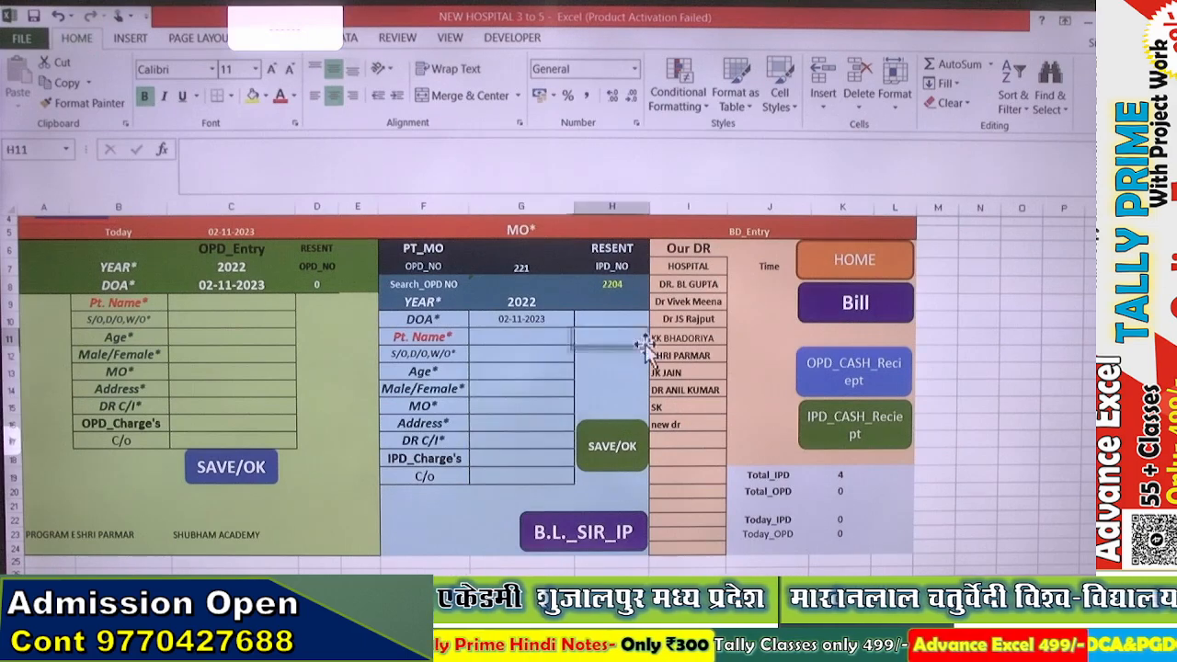
# Begin a VLOOKUP formula in the Pt. Name cell G11 with the OPD_NO cell G7 as the lookup value.
pyautogui.click(634, 345)
pyautogui.click(559, 341)
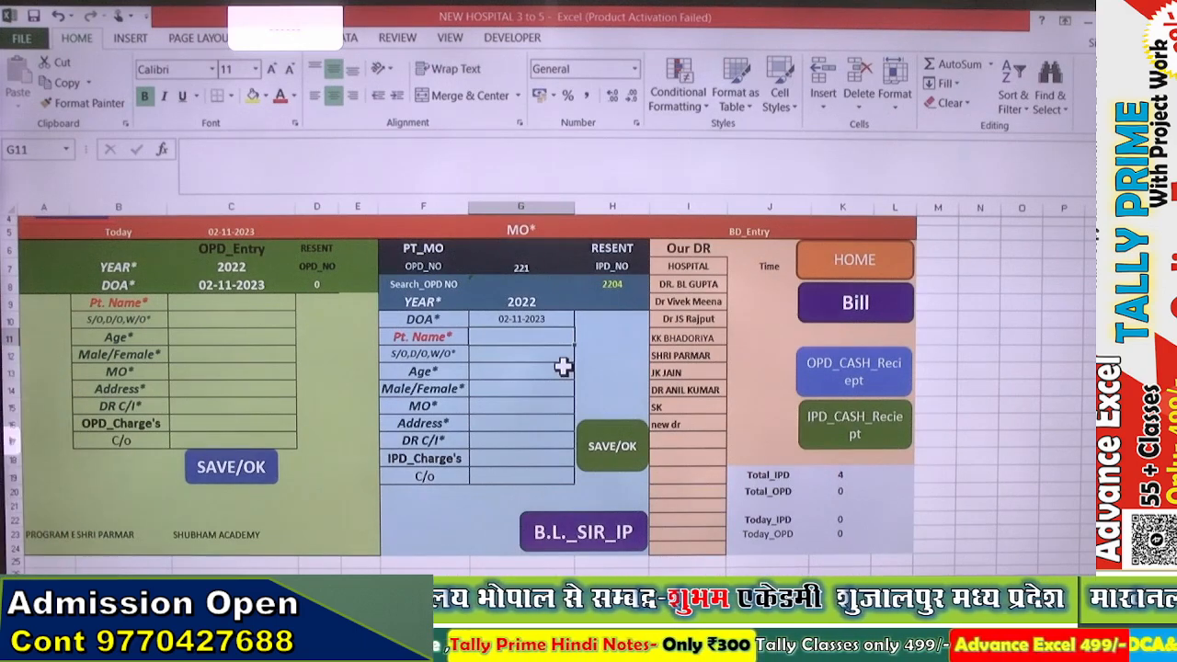
pyautogui.write('=vloo')
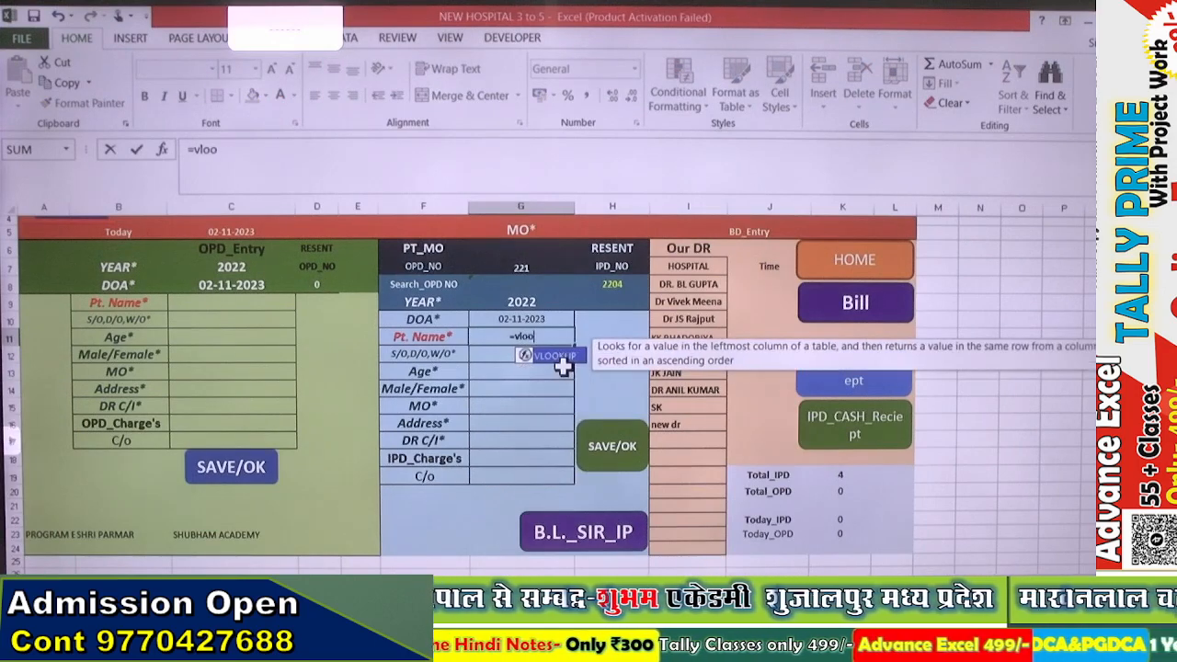
pyautogui.write('kup(')
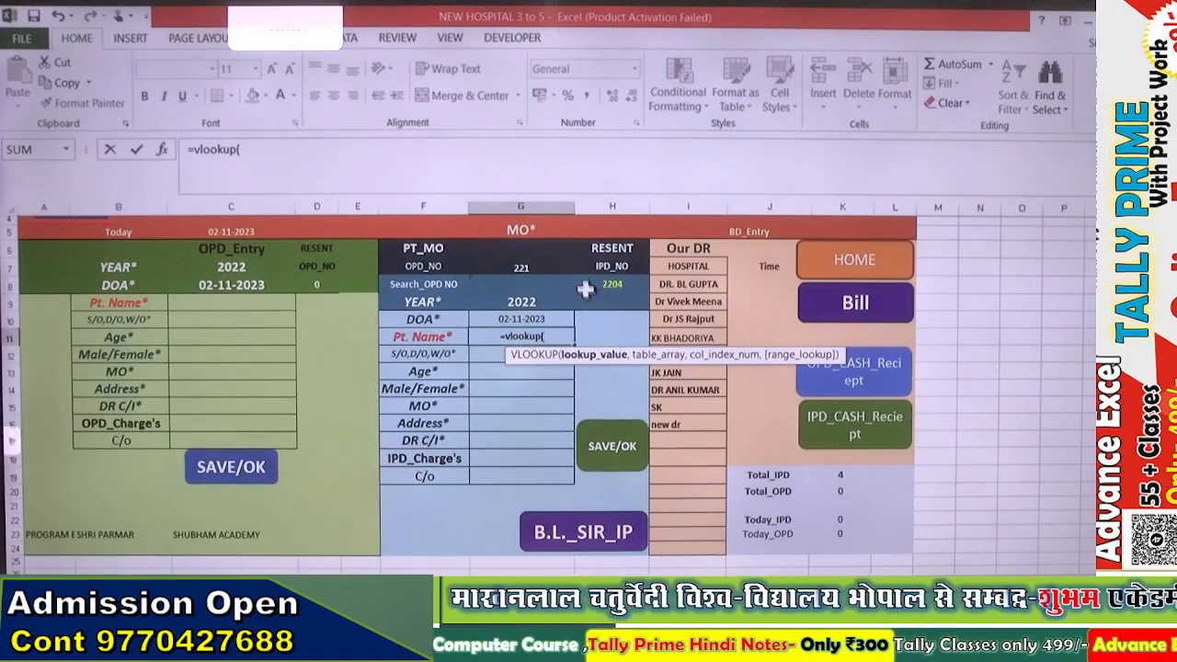
pyautogui.click(533, 267)
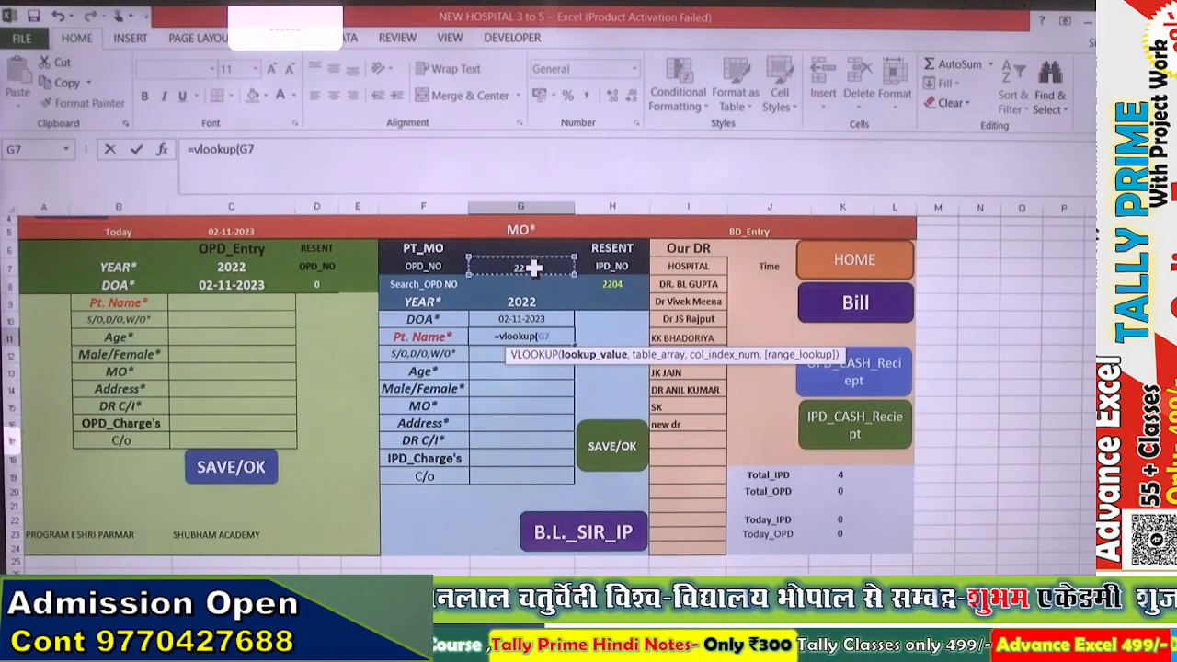
pyautogui.write(',')
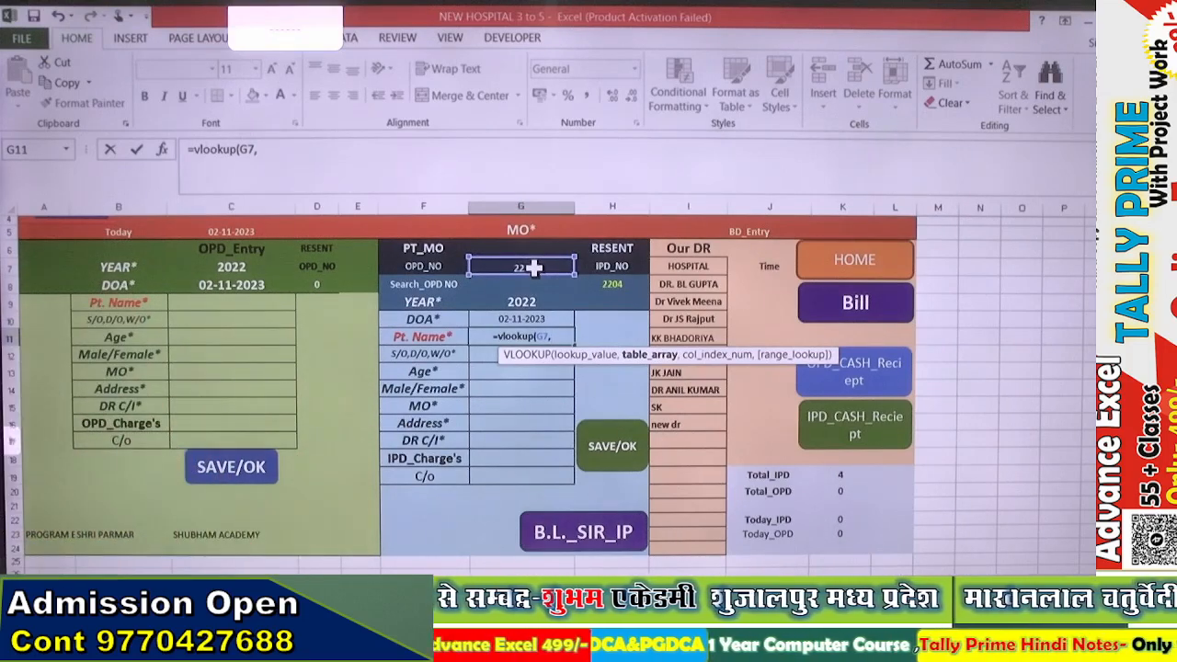
# Complete the VLOOKUP with table range 'OPD list'!B3:N17000, column index 4 and match type 0, and enter it.
pyautogui.click(184, 586)
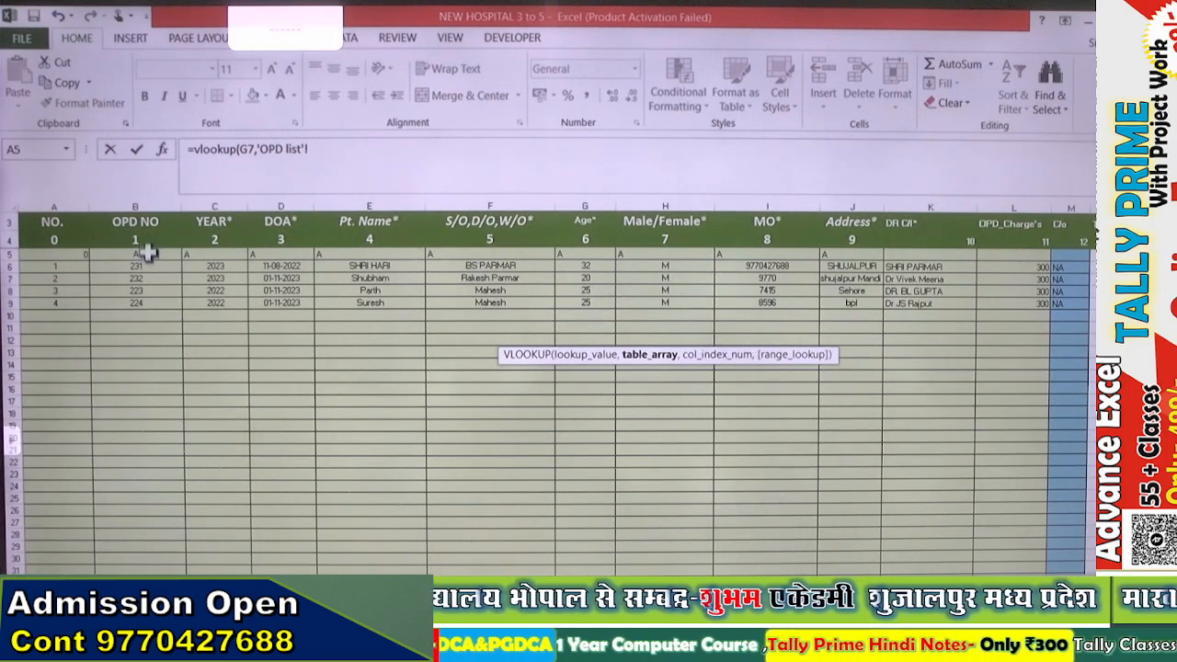
pyautogui.moveTo(152, 230); pyautogui.dragTo(1039, 405)
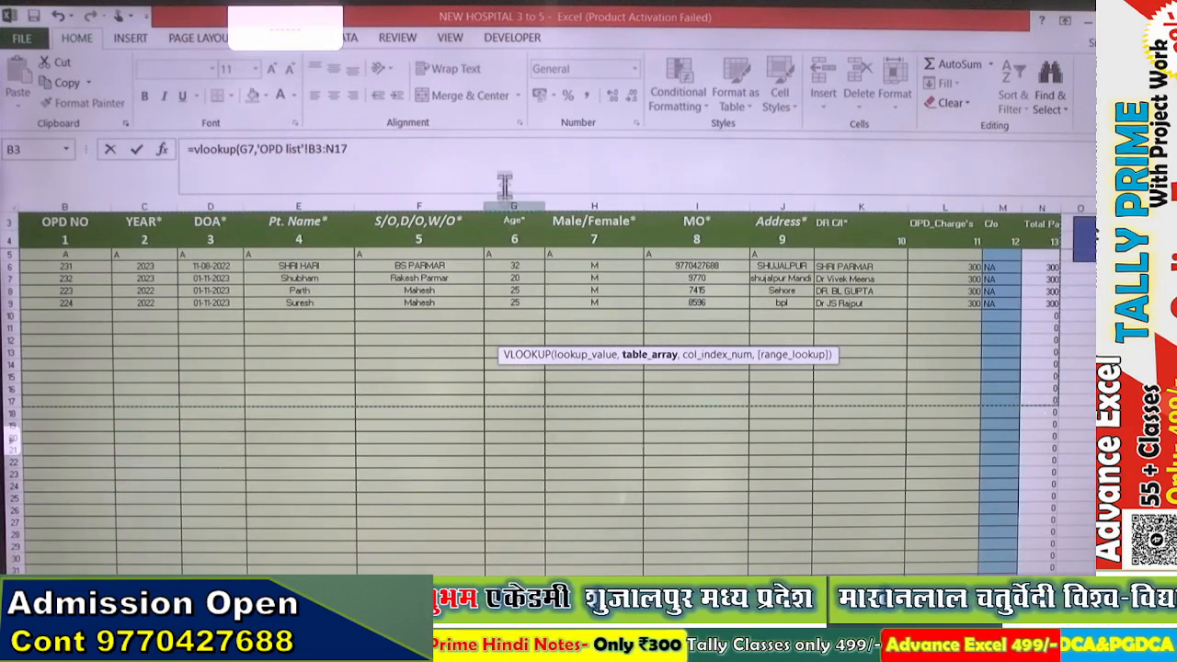
pyautogui.click(390, 140)
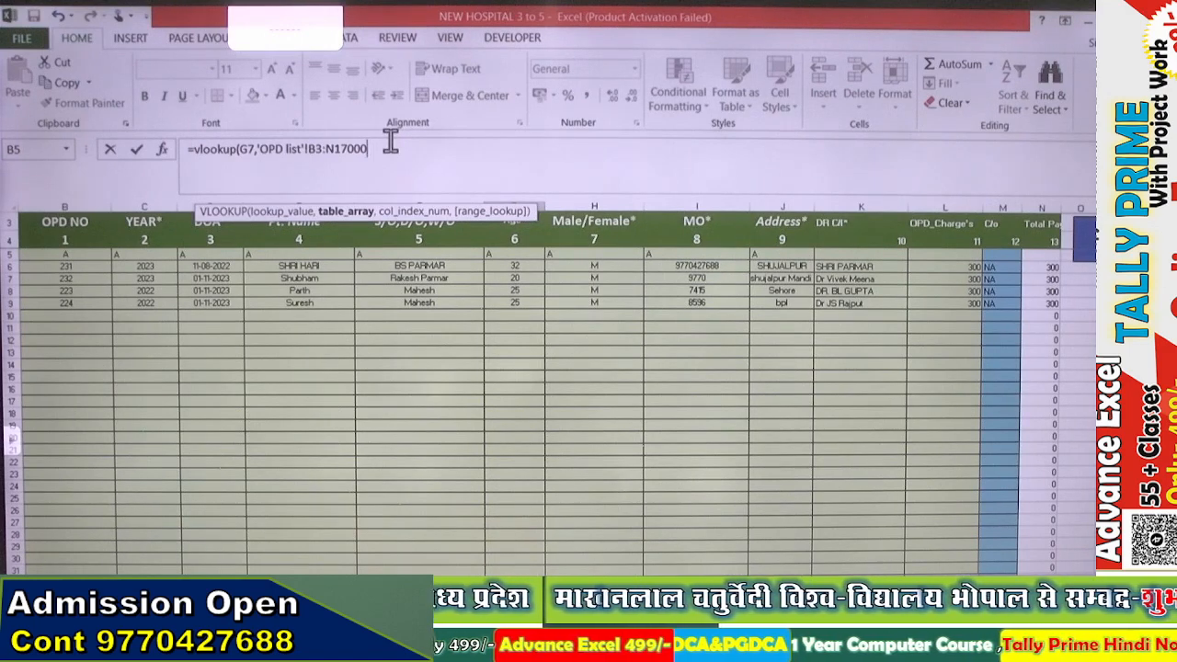
pyautogui.write(',4')
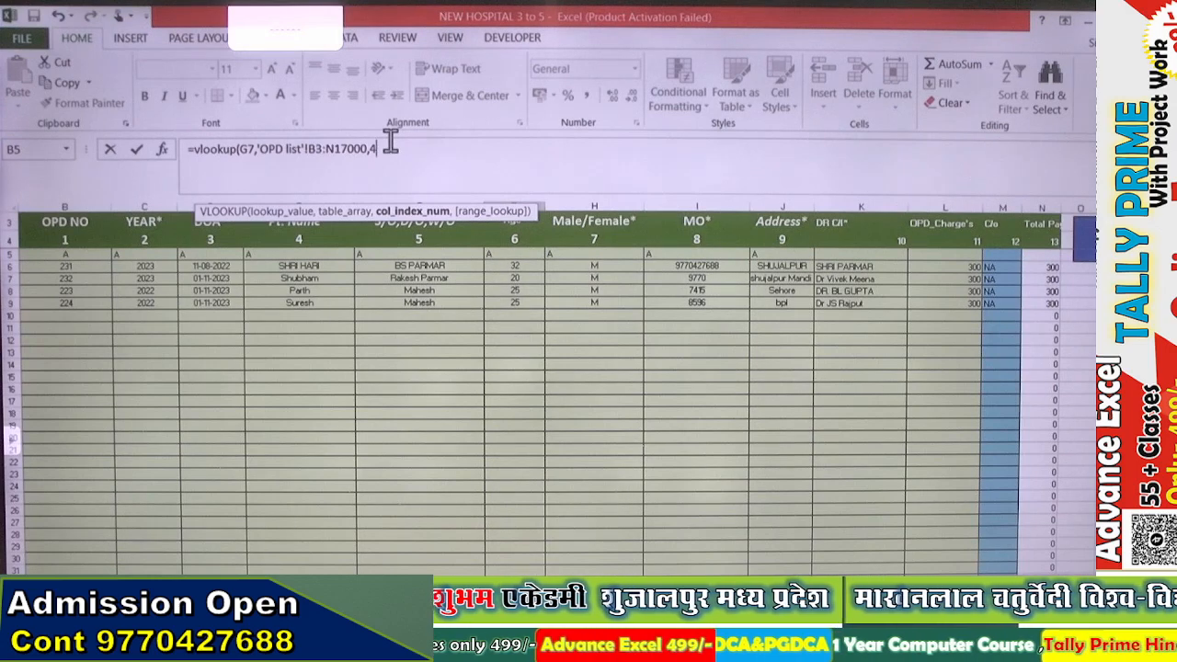
pyautogui.write(',0')
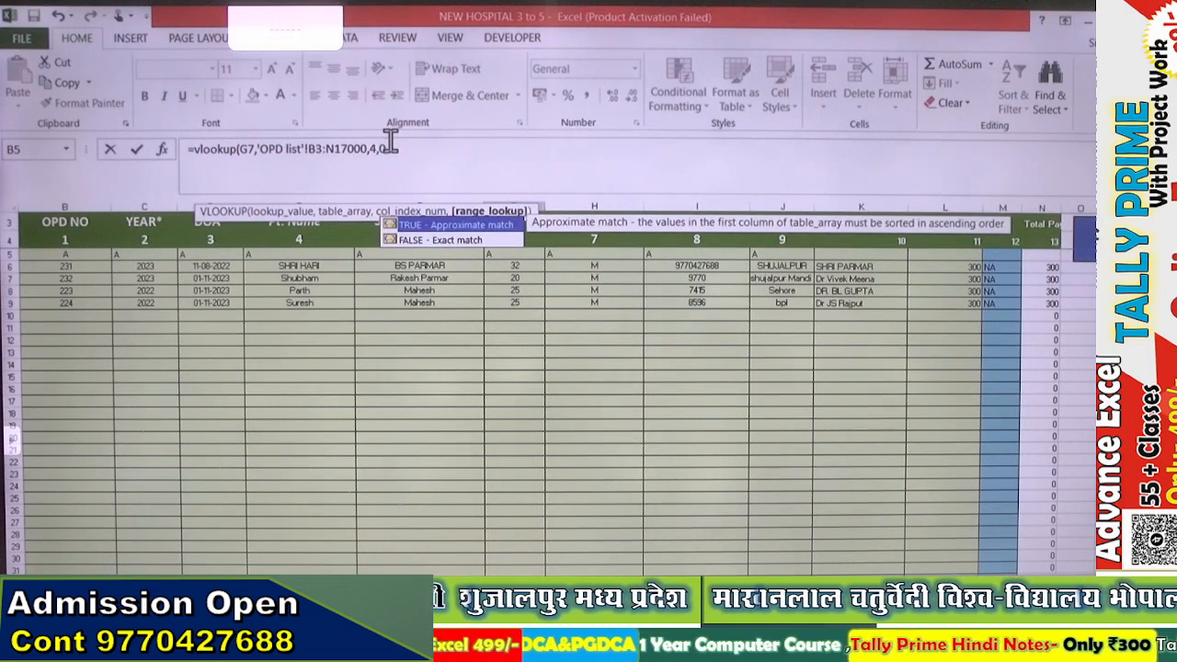
pyautogui.write(')')
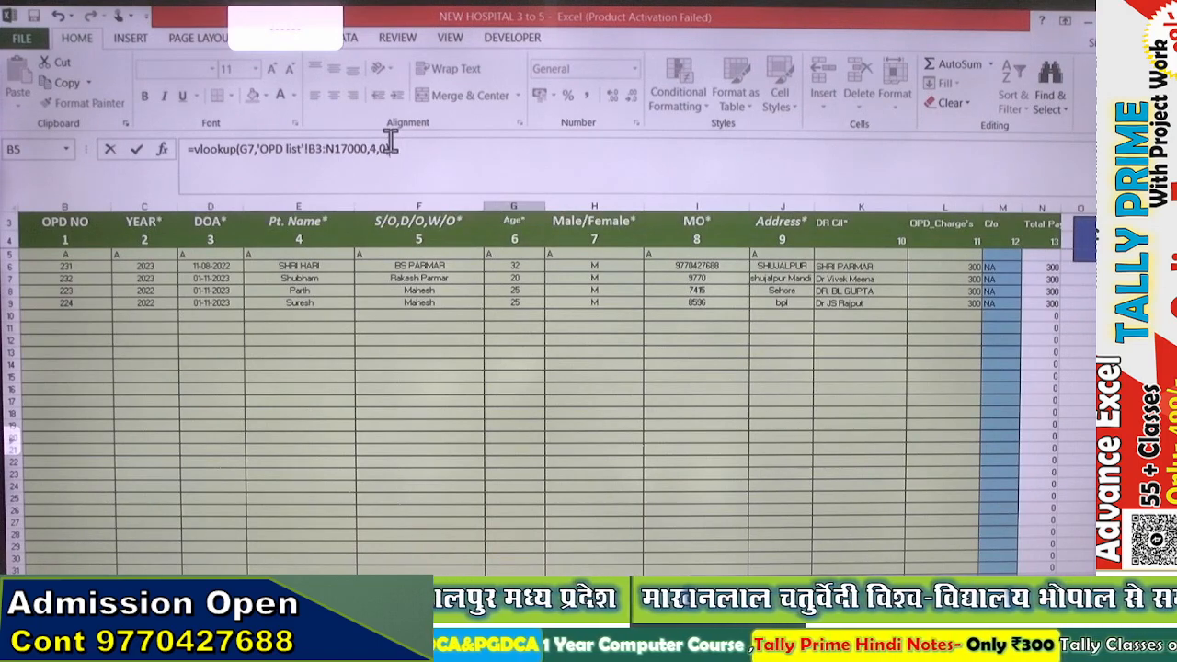
pyautogui.press('Return')
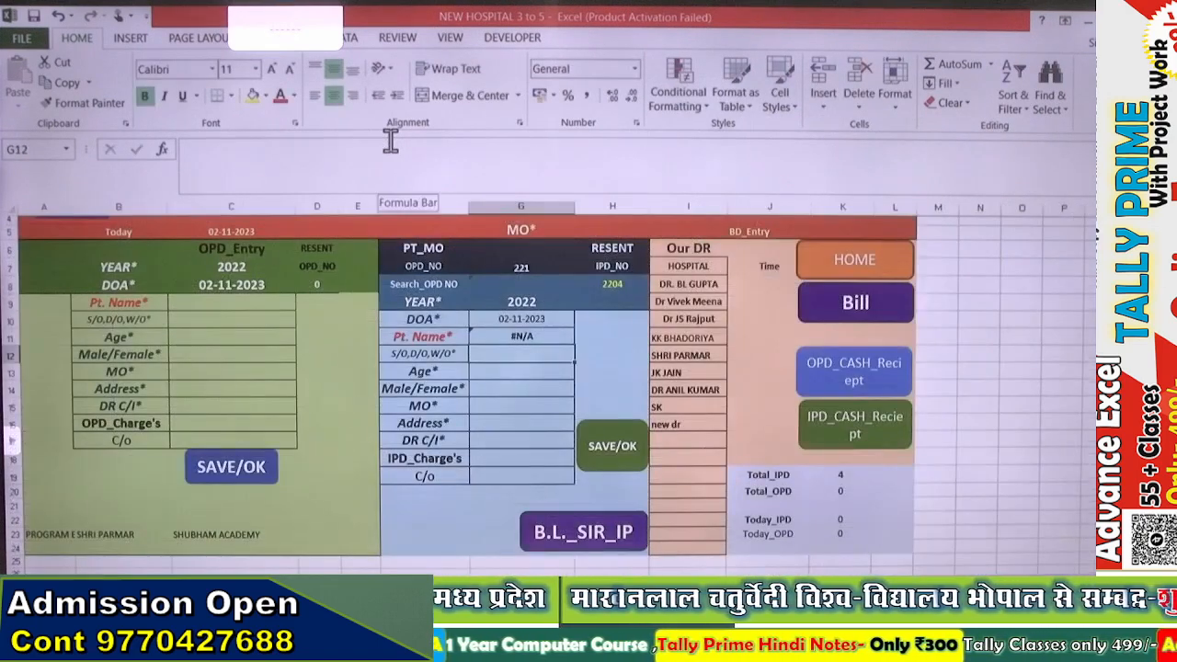
# Wrap RIGHT(C6,2)&A6 in VALUE() within the OPD NO formula in cell B6 of the OPD list sheet, accepting the bracket correction.
pyautogui.press('Up')
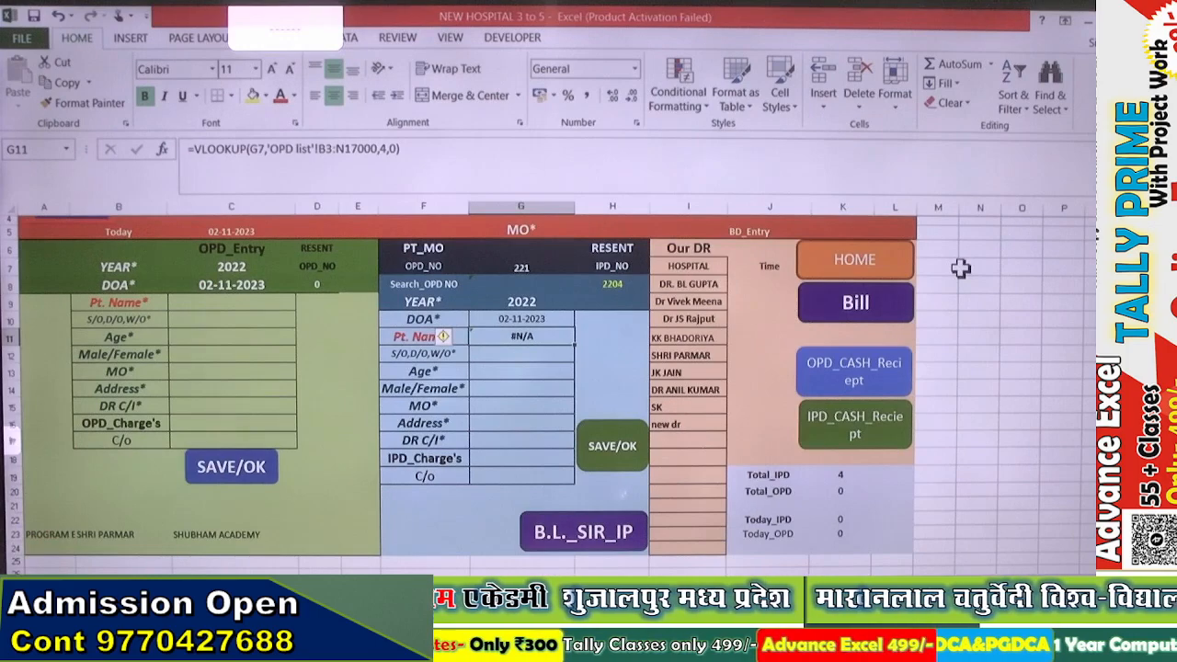
pyautogui.click(449, 338)
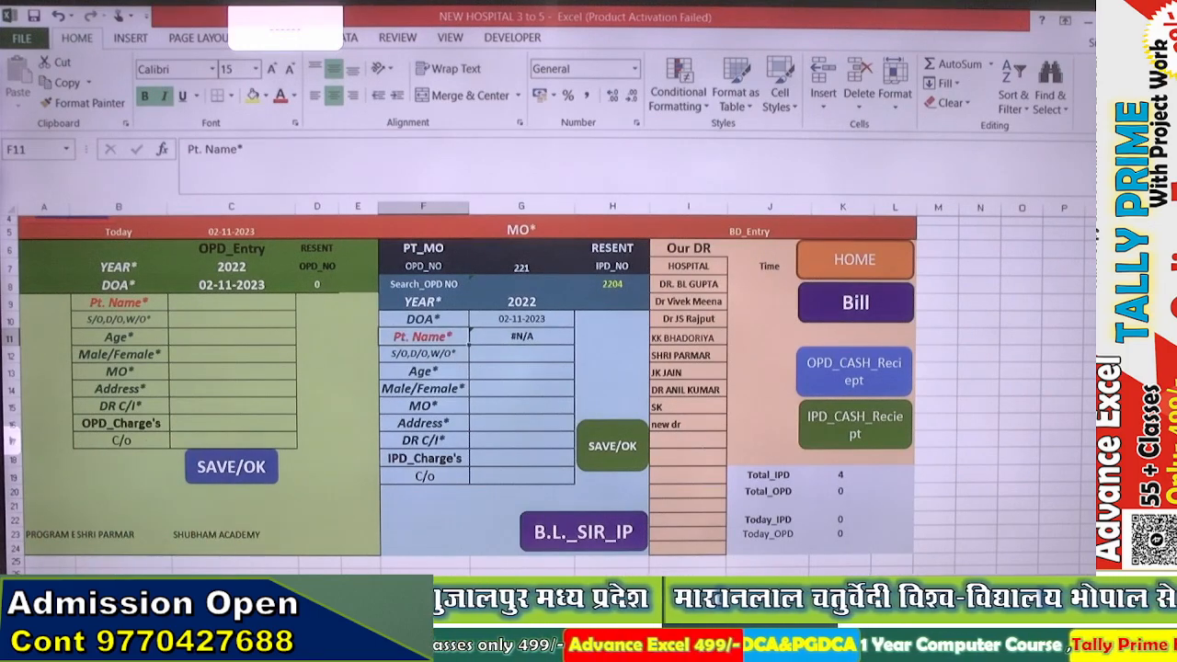
pyautogui.click(230, 585)
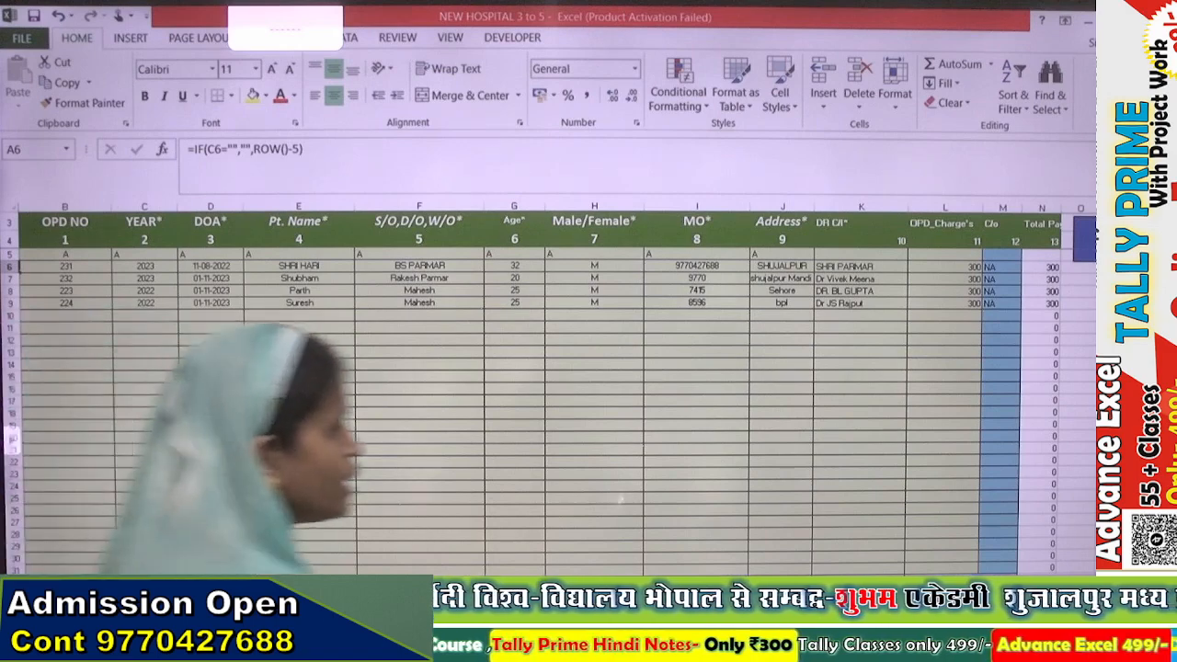
pyautogui.hscroll(-1, 557, 395)
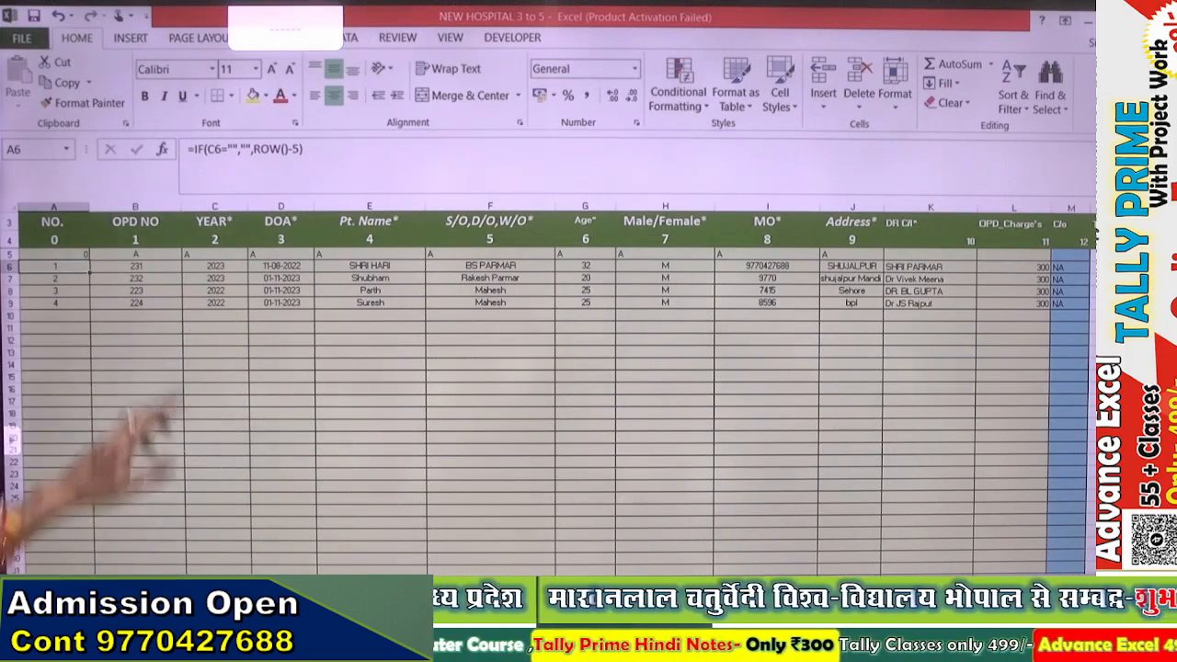
pyautogui.click(136, 266)
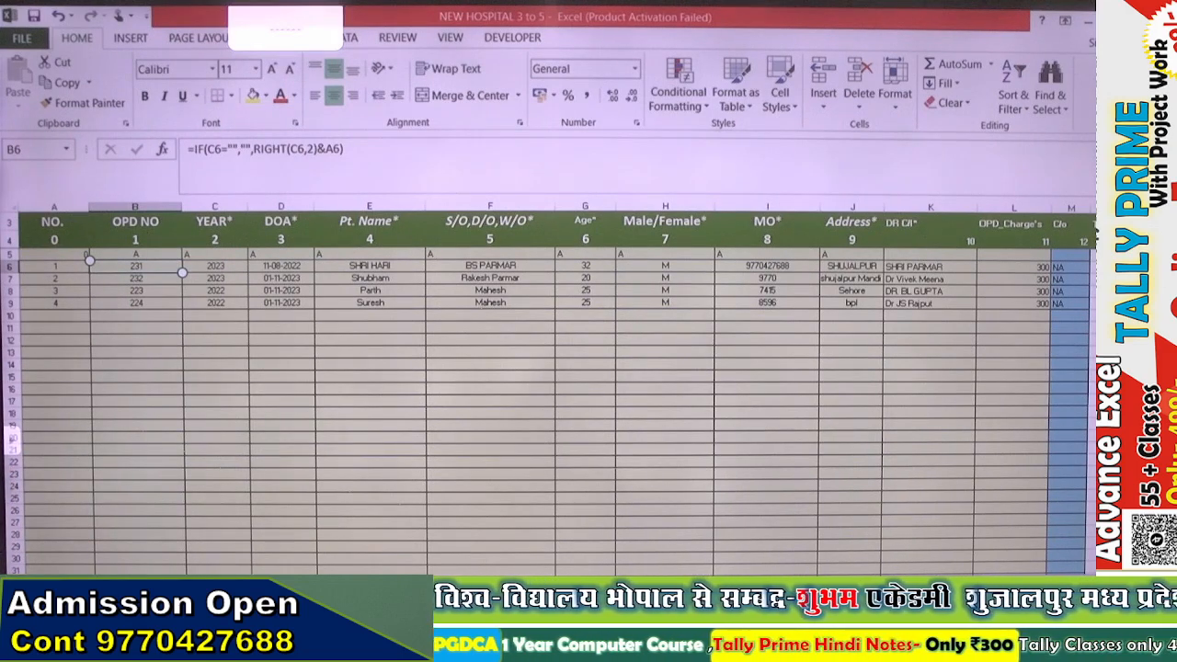
pyautogui.click(130, 37)
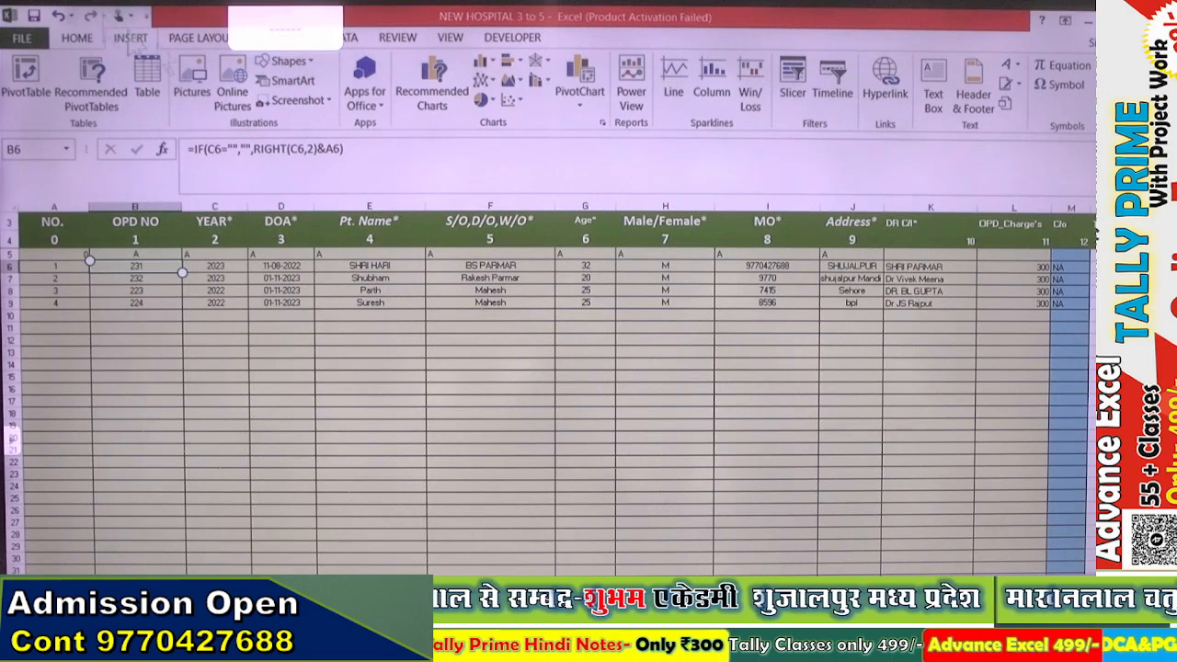
pyautogui.click(256, 149)
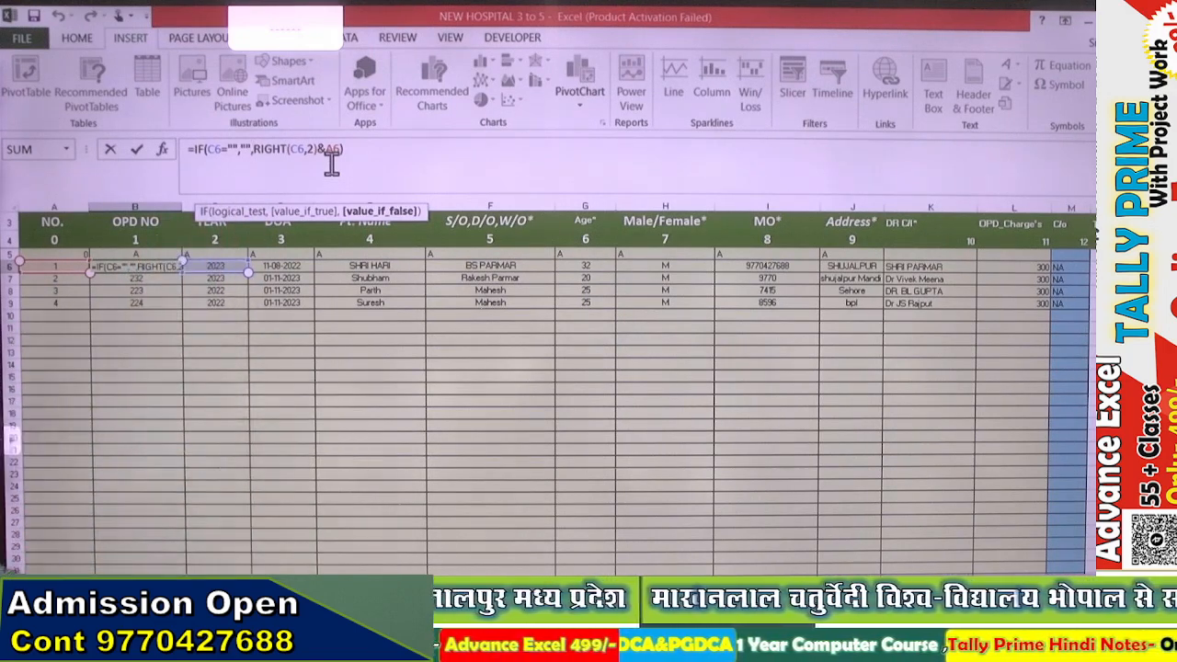
pyautogui.write('value')
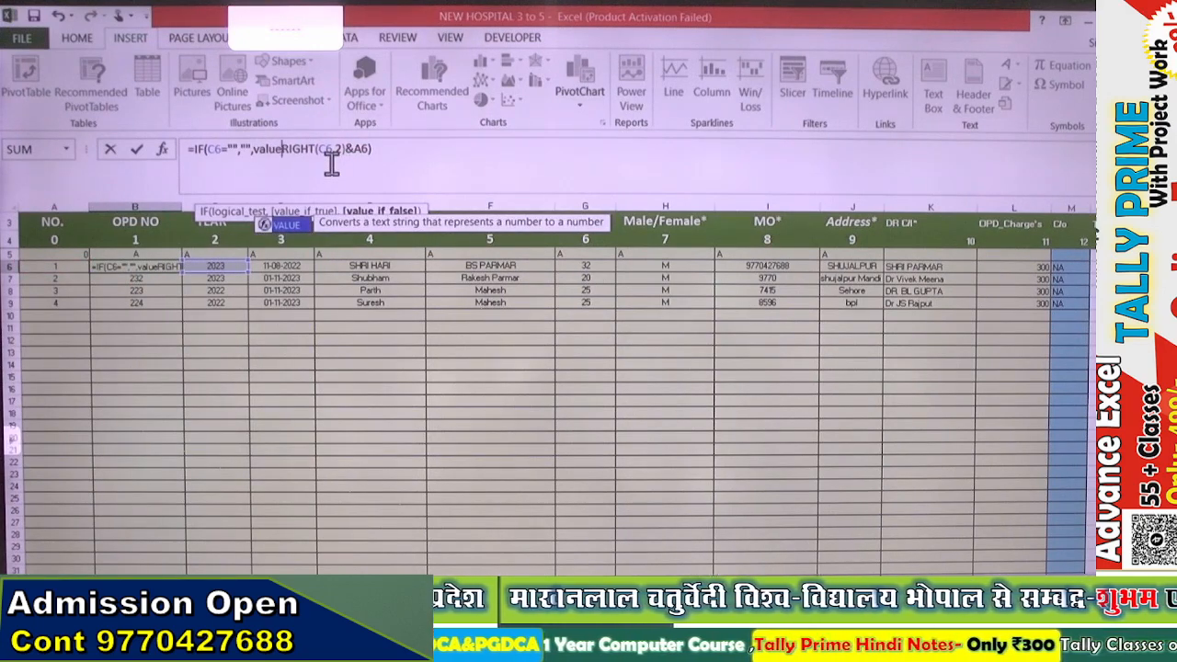
pyautogui.write('(')
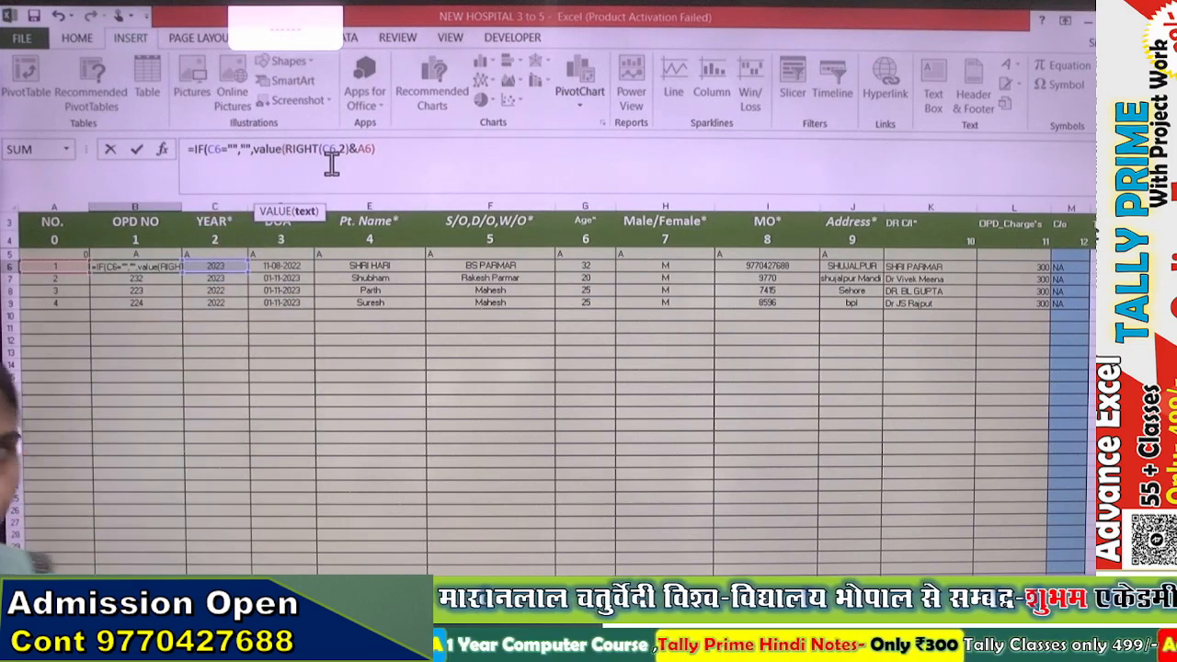
pyautogui.press('Return')
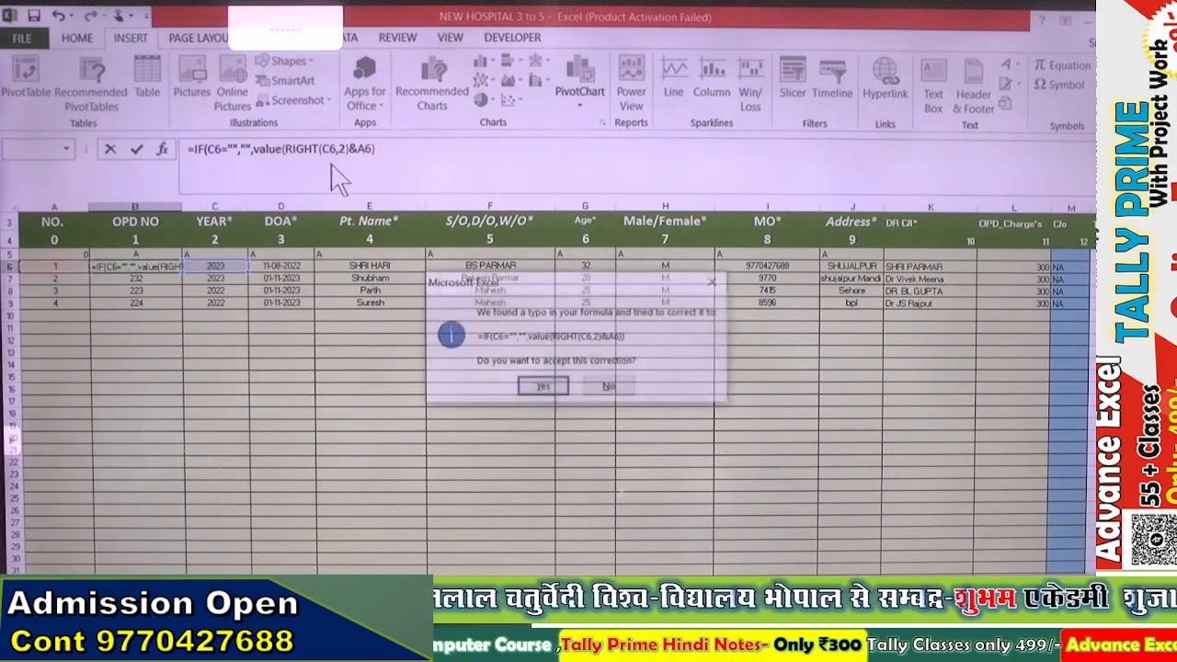
pyautogui.press('Return')
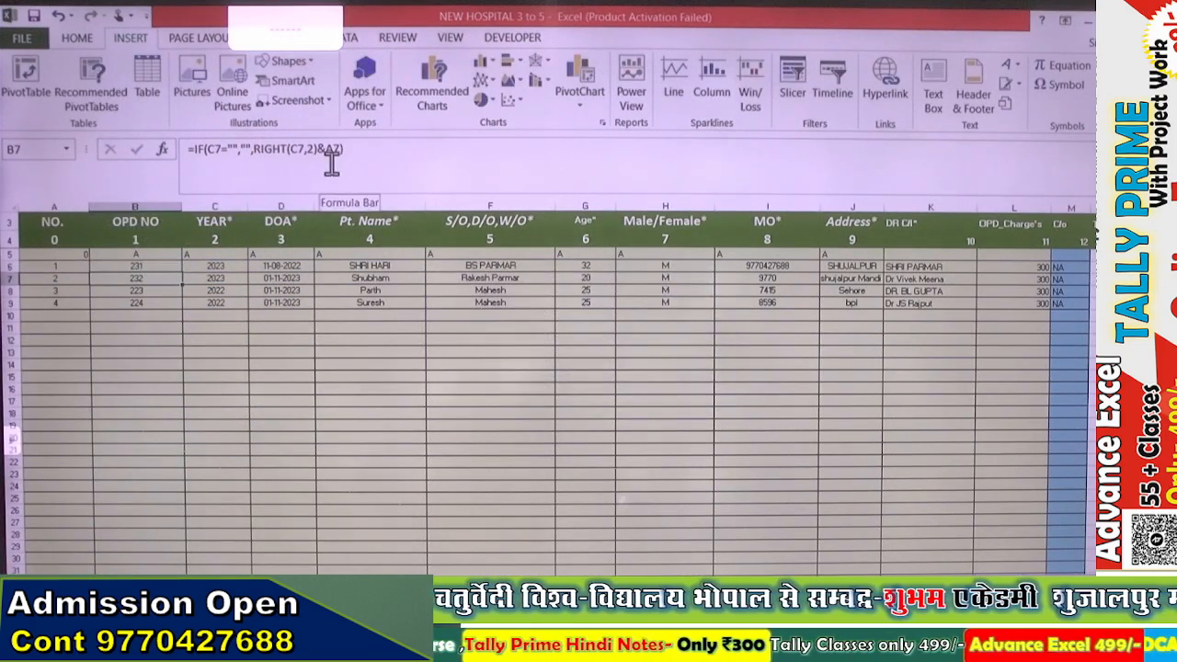
# Fill the updated OPD NO formula from B6 down through the rest of the column.
pyautogui.click(173, 267)
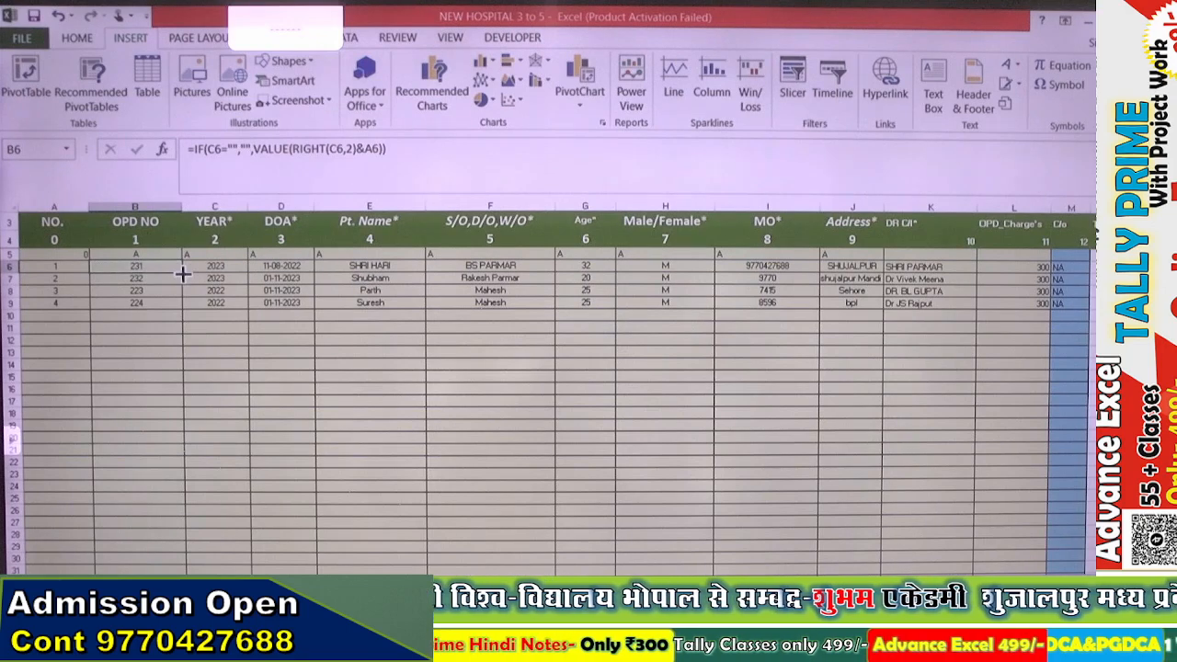
pyautogui.doubleClick(183, 272)
pyautogui.click(226, 324)
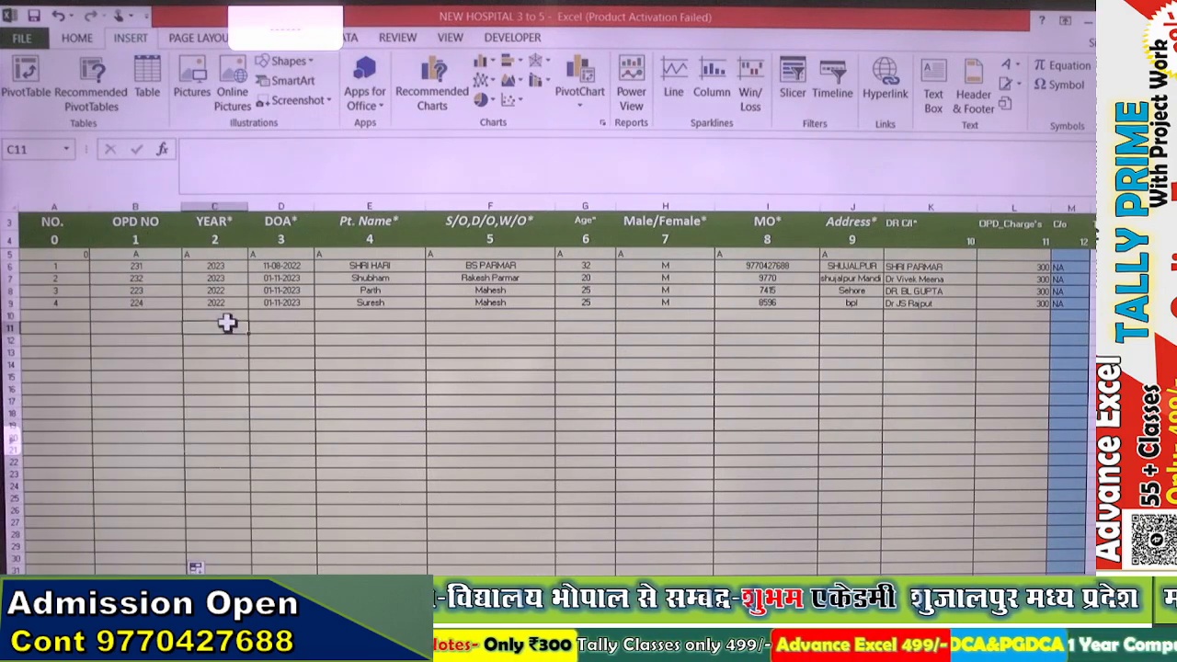
# Set the IPD OPD_NO cell G7 to the first listed patient's OPD number and compare the Pt. Name result with the OPD list.
pyautogui.hotkey('ctrl', 'pageup')
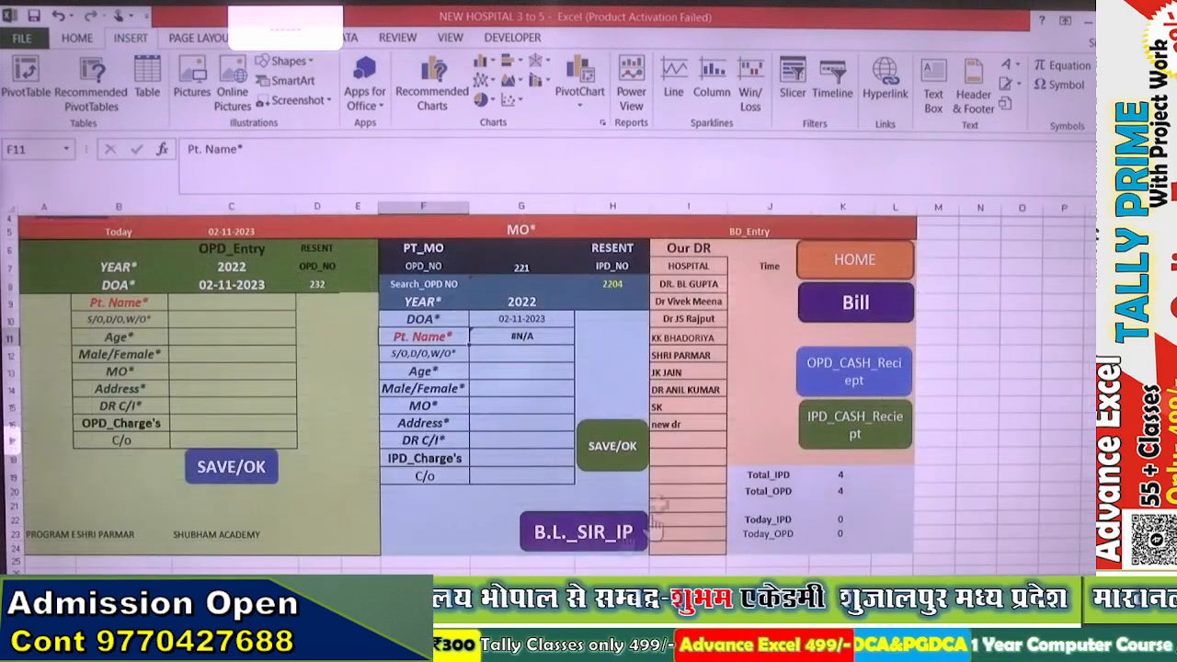
pyautogui.click(510, 334)
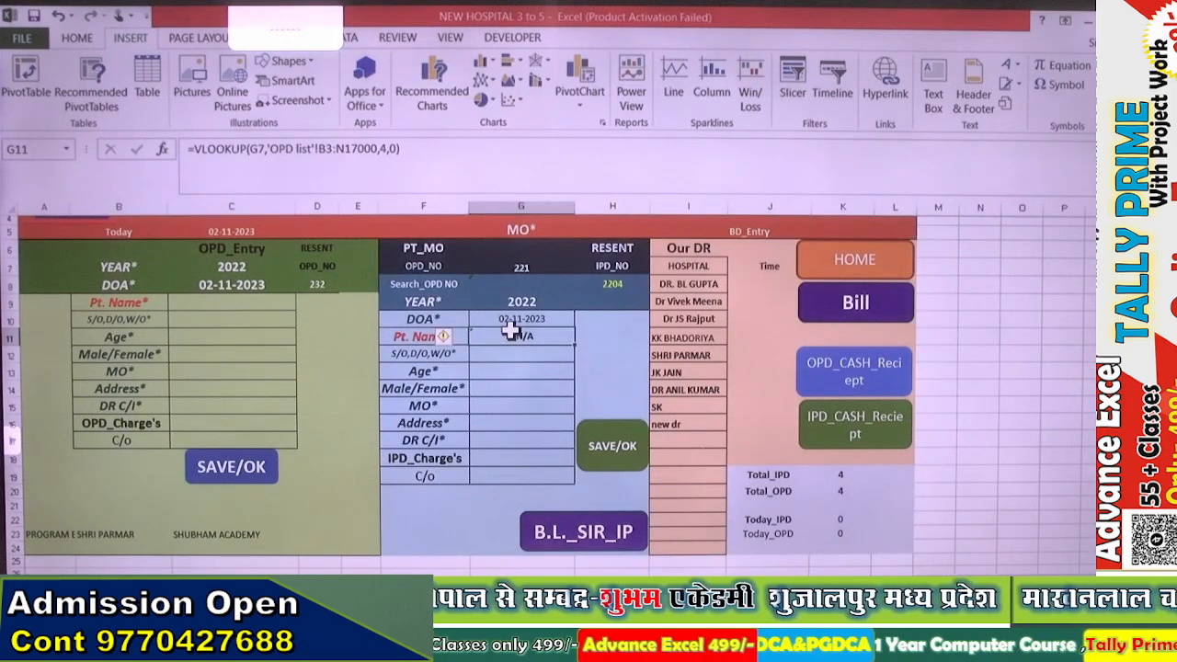
pyautogui.click(533, 267)
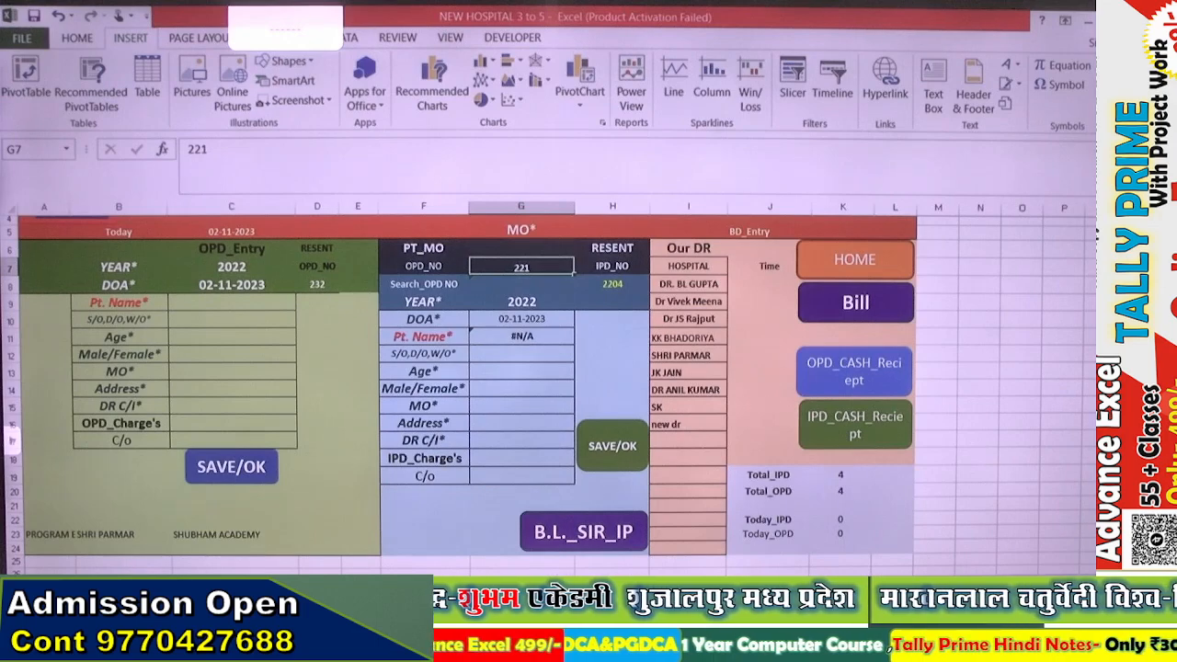
pyautogui.write('23')
pyautogui.press('Return')
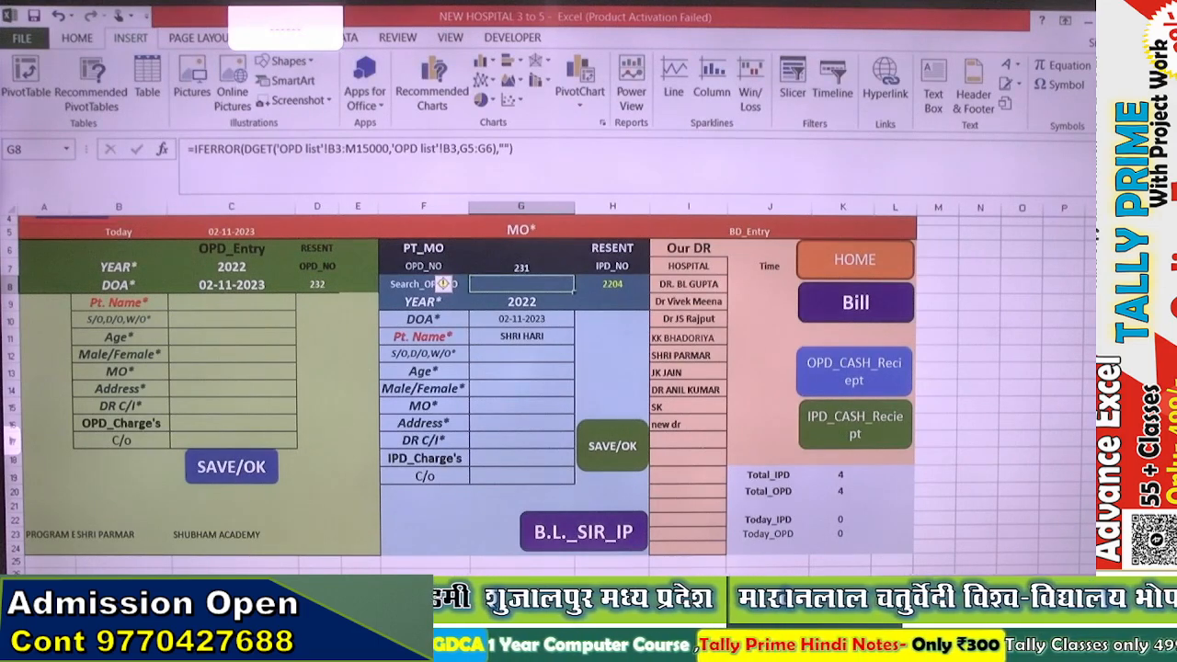
pyautogui.hotkey('ctrl', 'pagedown')
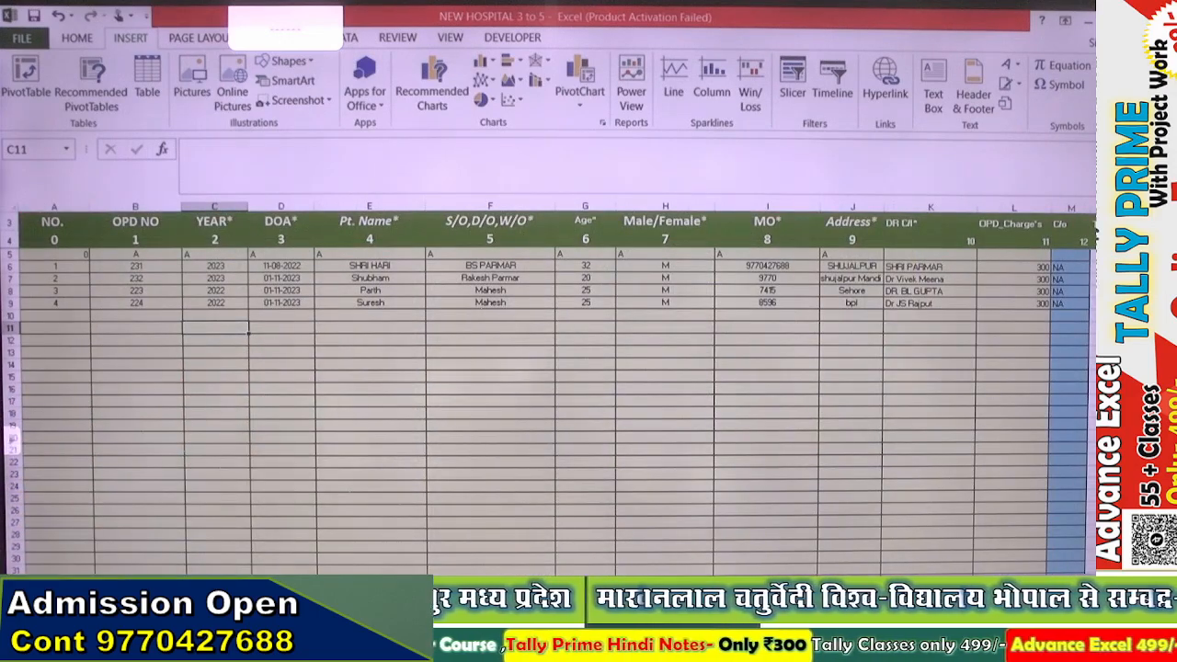
pyautogui.hotkey('ctrl', 'pageup')
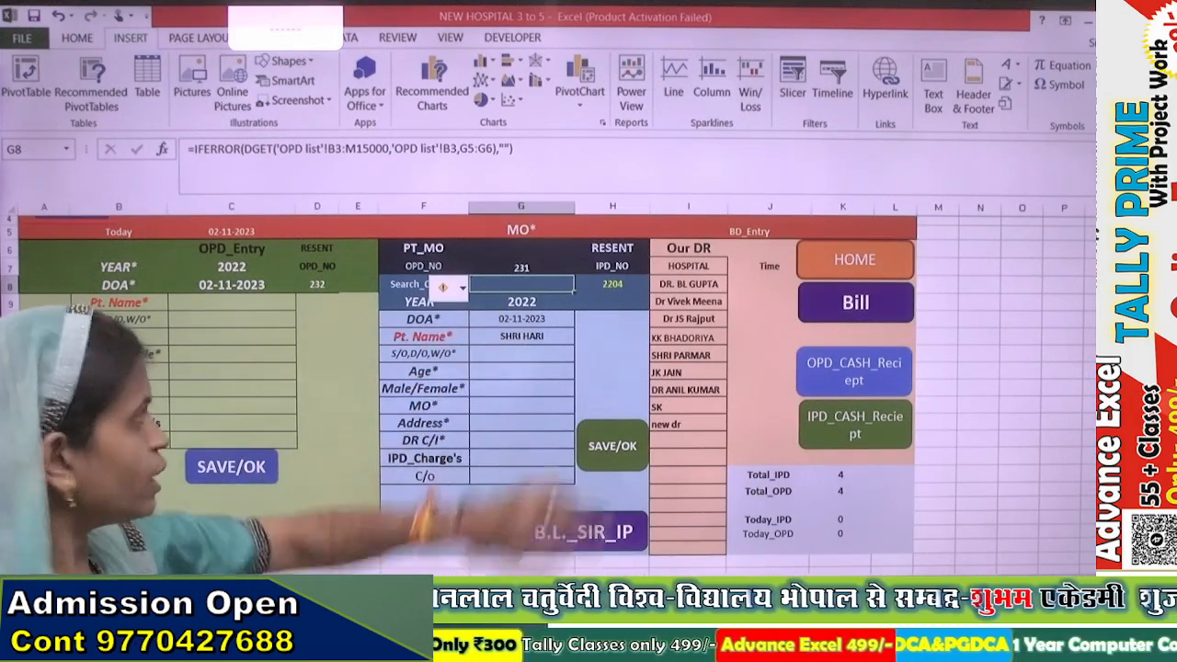
# Set the IPD OPD_NO cell G7 on the entry form to the second listed patient's OPD number.
pyautogui.click(521, 266)
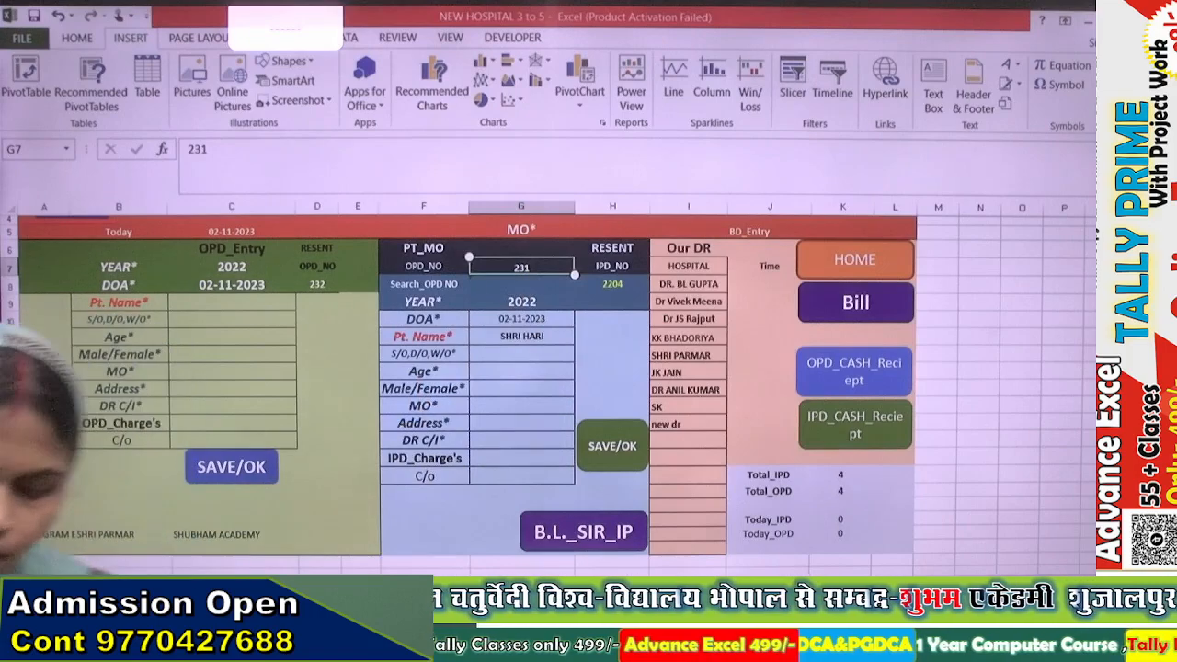
pyautogui.write('2')
pyautogui.press('Return')
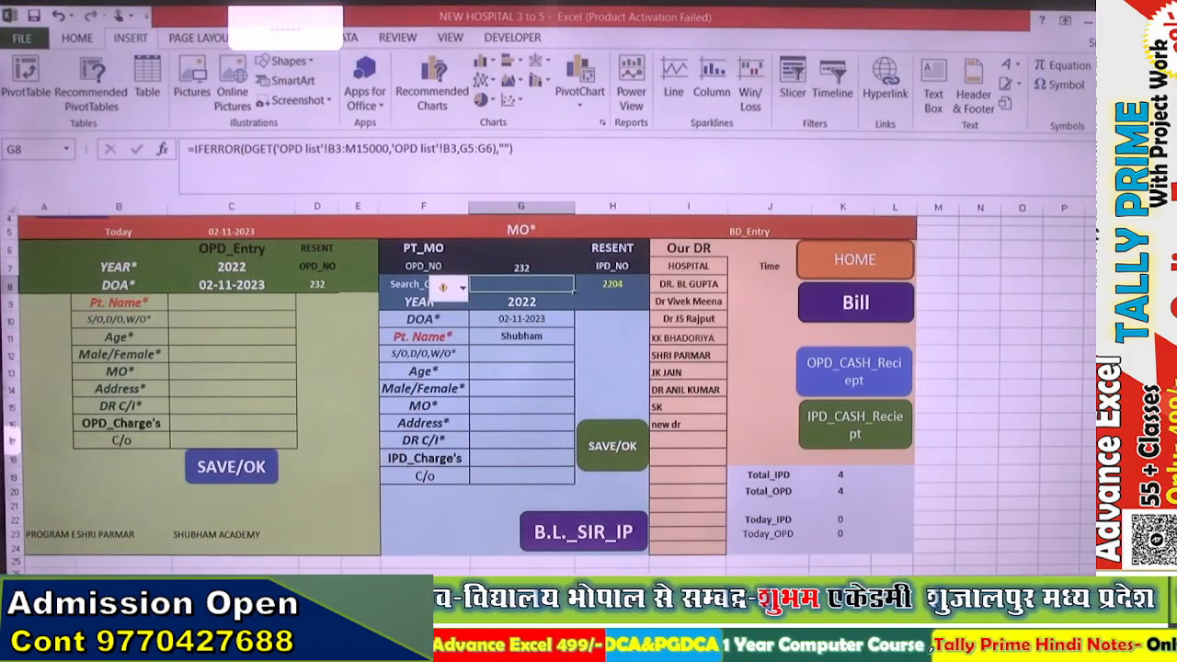
# Compare the Pt. Name result with the OPD list and review the VLOOKUP formula in G11 against the empty S/O,D/O,W/O* cell G12.
pyautogui.hotkey('ctrl', 'pagedown')
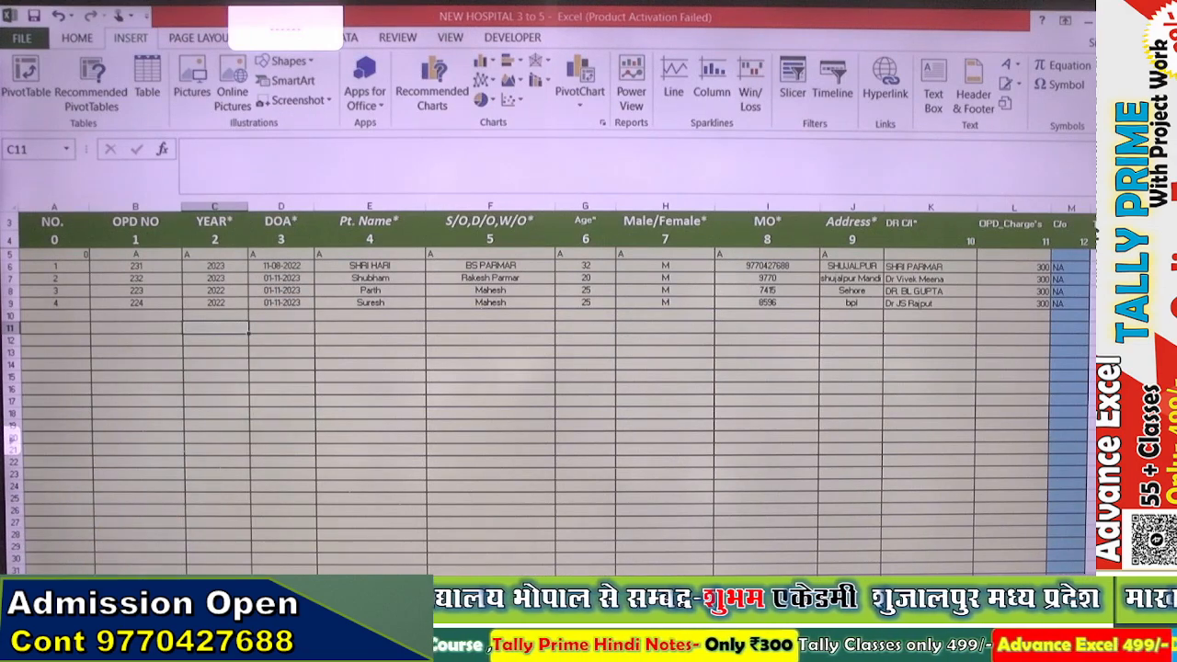
pyautogui.hotkey('ctrl', 'pageup')
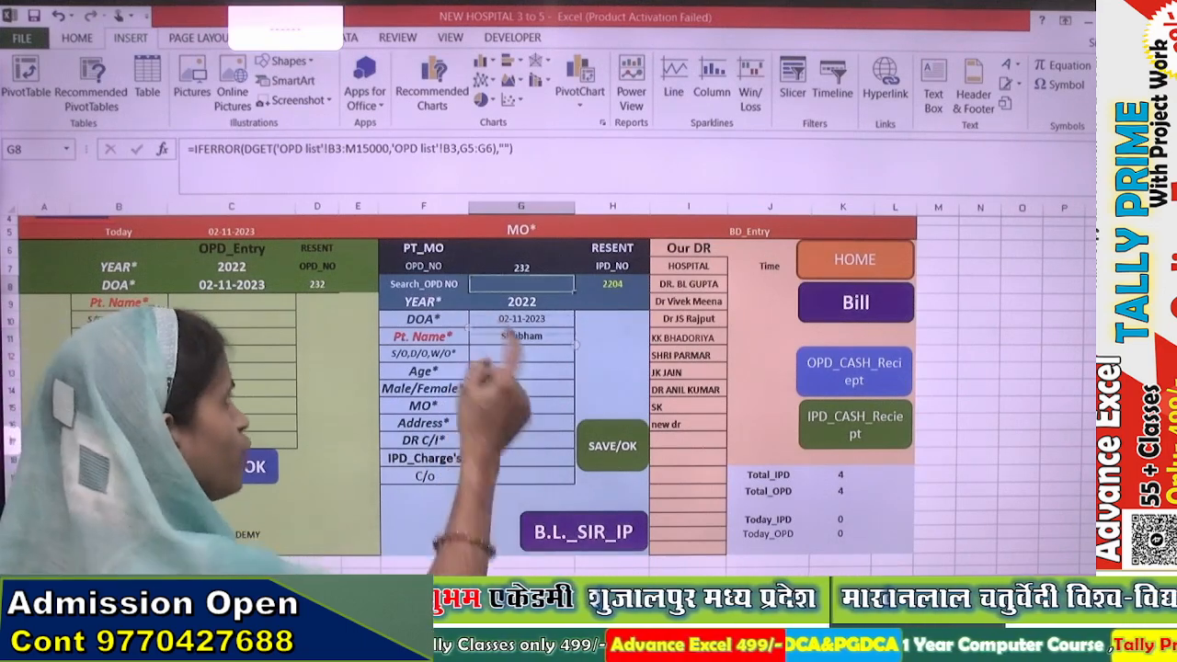
pyautogui.click(521, 337)
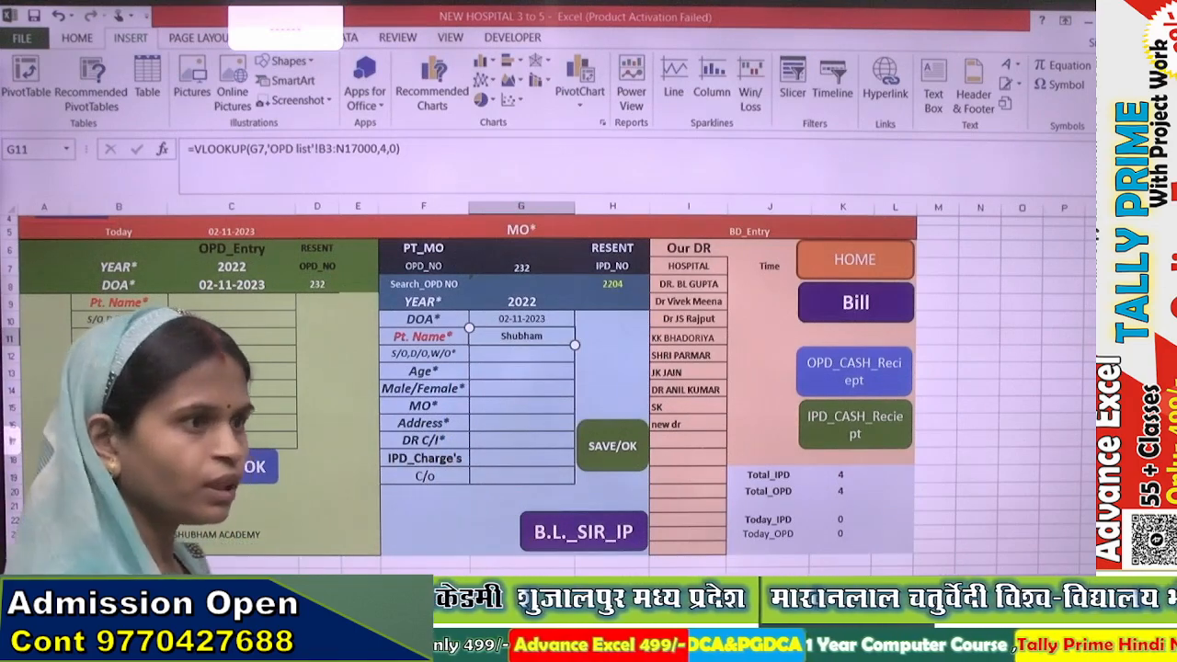
pyautogui.click(515, 354)
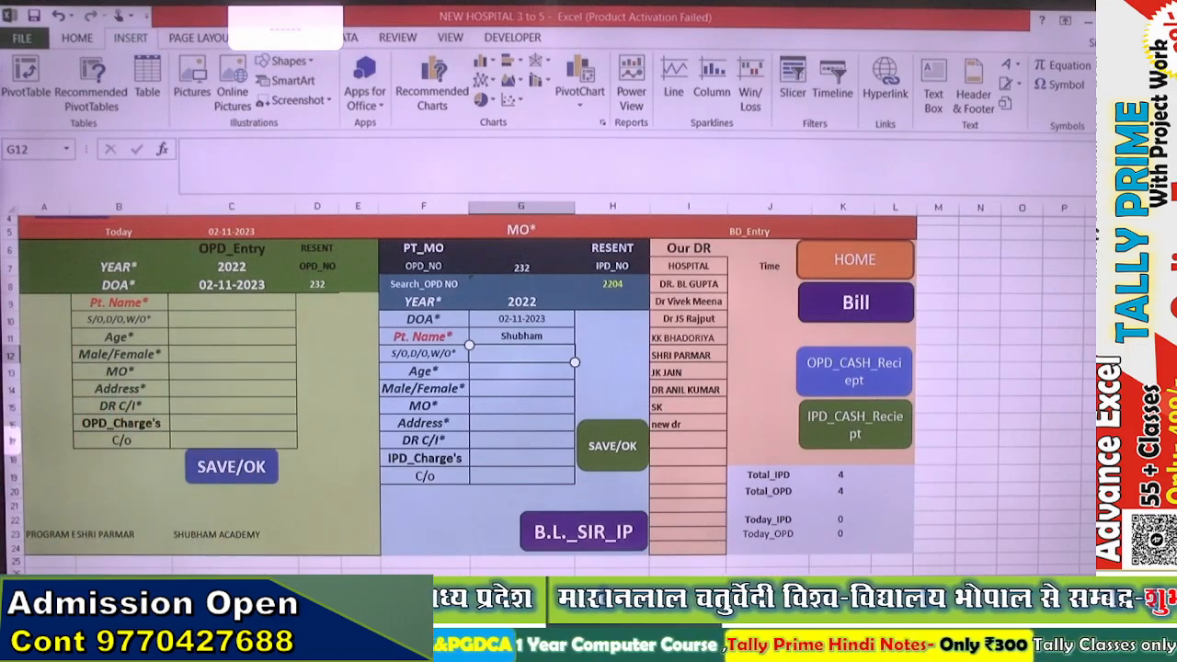
pyautogui.click(521, 335)
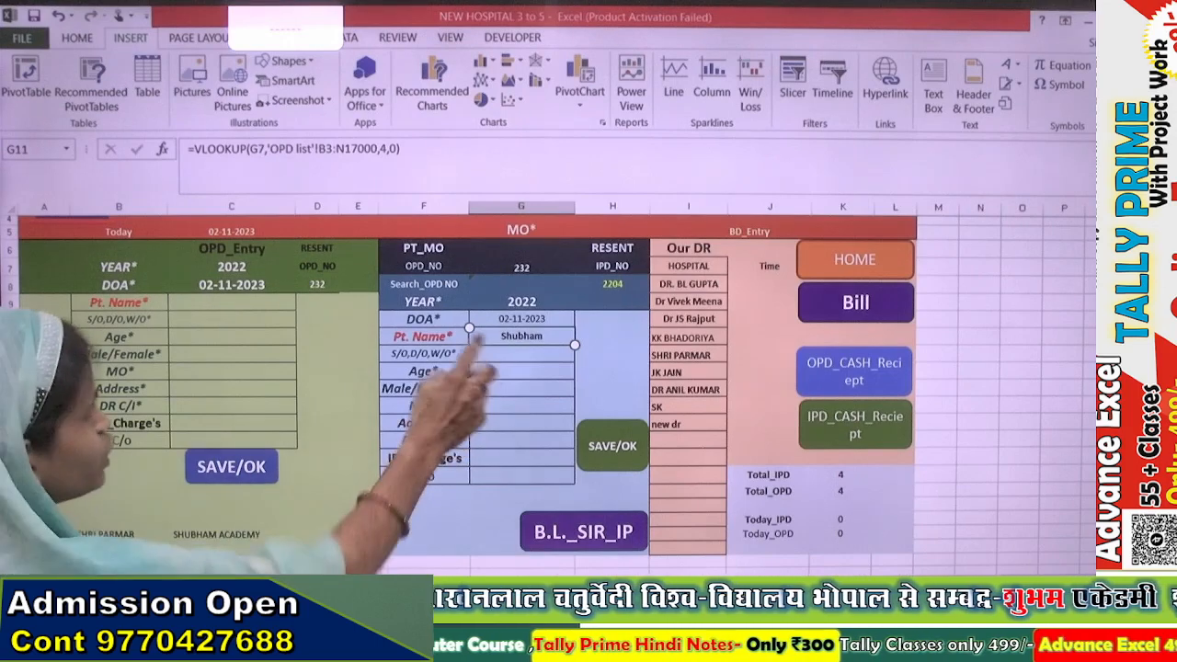
pyautogui.click(492, 354)
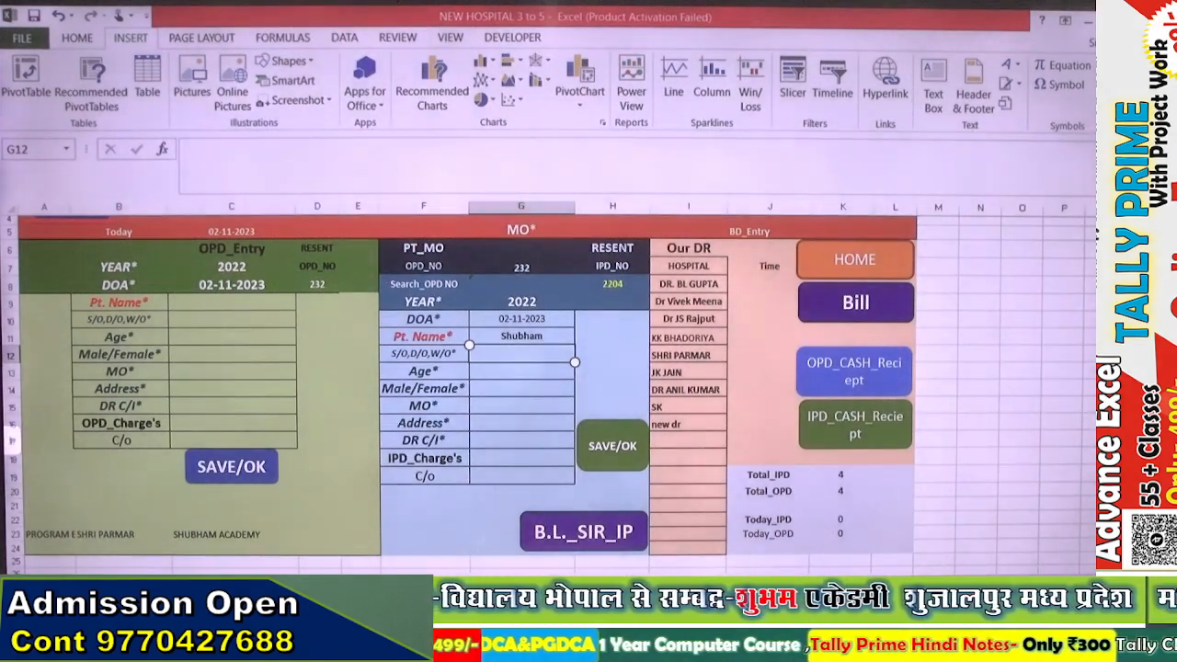
pyautogui.moveTo(277, 349)
pyautogui.mouseDown()
pyautogui.moveTo(296, 380)
pyautogui.moveTo(395, 378)
pyautogui.mouseUp()
pyautogui.moveTo(403, 358)
pyautogui.mouseDown()
pyautogui.moveTo(406, 379)
pyautogui.moveTo(368, 429)
pyautogui.moveTo(468, 436)
pyautogui.moveTo(448, 488)
pyautogui.mouseUp()
pyautogui.moveTo(311, 436); pyautogui.dragTo(315, 457)
pyautogui.moveTo(286, 485)
pyautogui.mouseDown()
pyautogui.moveTo(298, 511)
pyautogui.moveTo(319, 489)
pyautogui.mouseUp()
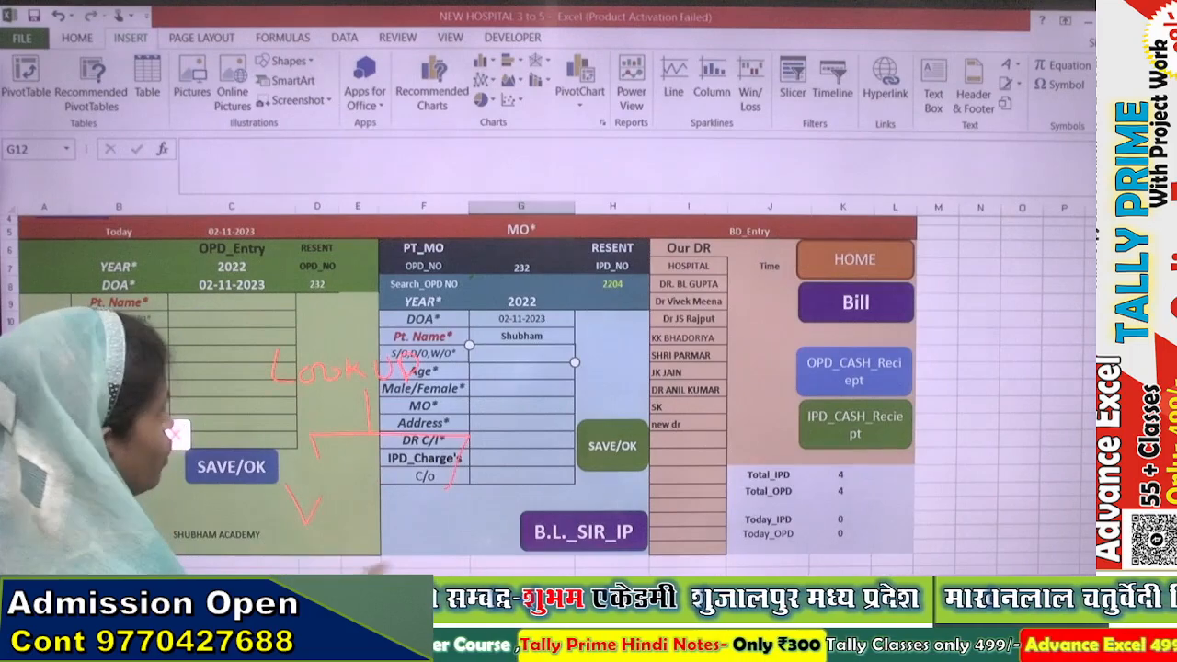
pyautogui.moveTo(448, 499)
pyautogui.mouseDown()
pyautogui.moveTo(448, 534)
pyautogui.moveTo(472, 556)
pyautogui.mouseUp()
pyautogui.moveTo(449, 519); pyautogui.dragTo(471, 517)
pyautogui.moveTo(252, 524)
pyautogui.mouseDown()
pyautogui.moveTo(323, 542)
pyautogui.moveTo(250, 521)
pyautogui.mouseUp()
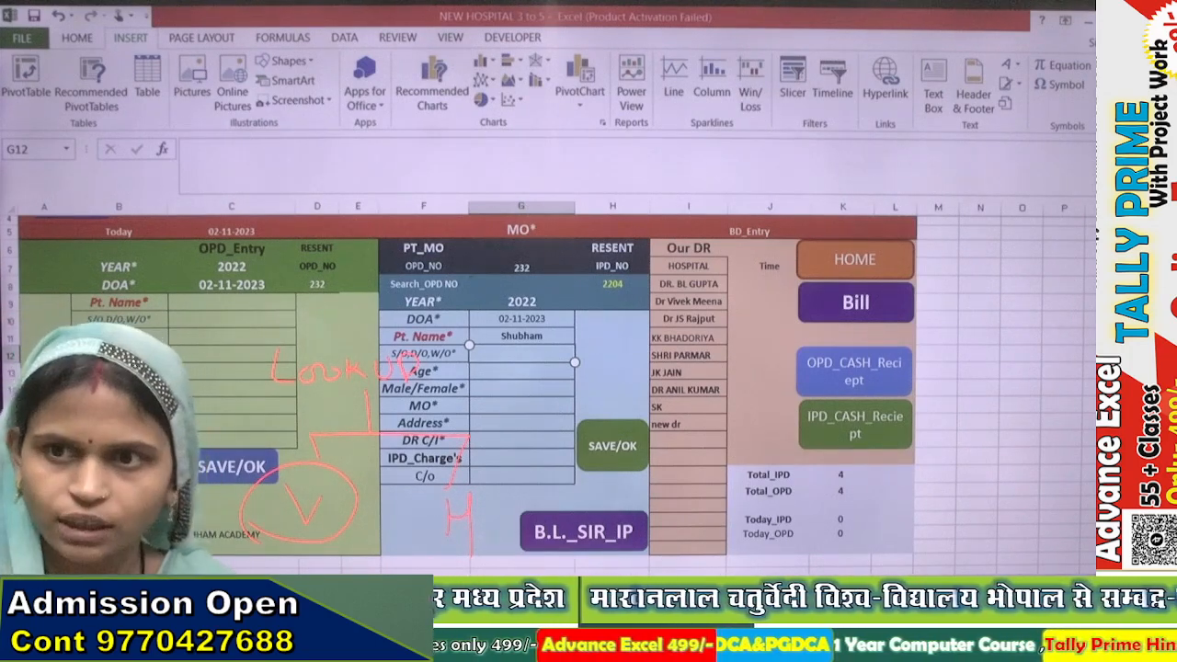
pyautogui.moveTo(425, 491)
pyautogui.mouseDown()
pyautogui.moveTo(430, 568)
pyautogui.moveTo(467, 488)
pyautogui.moveTo(497, 557)
pyautogui.moveTo(430, 568)
pyautogui.mouseUp()
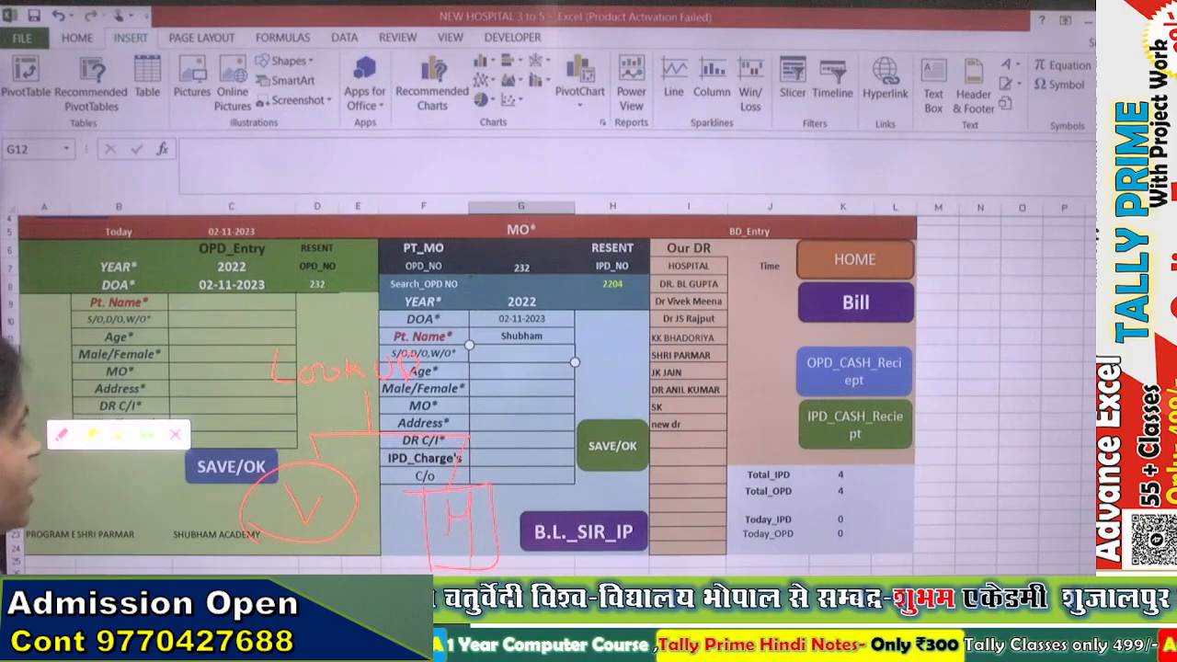
pyautogui.moveTo(492, 491)
pyautogui.mouseDown()
pyautogui.moveTo(506, 507)
pyautogui.moveTo(558, 485)
pyautogui.mouseUp()
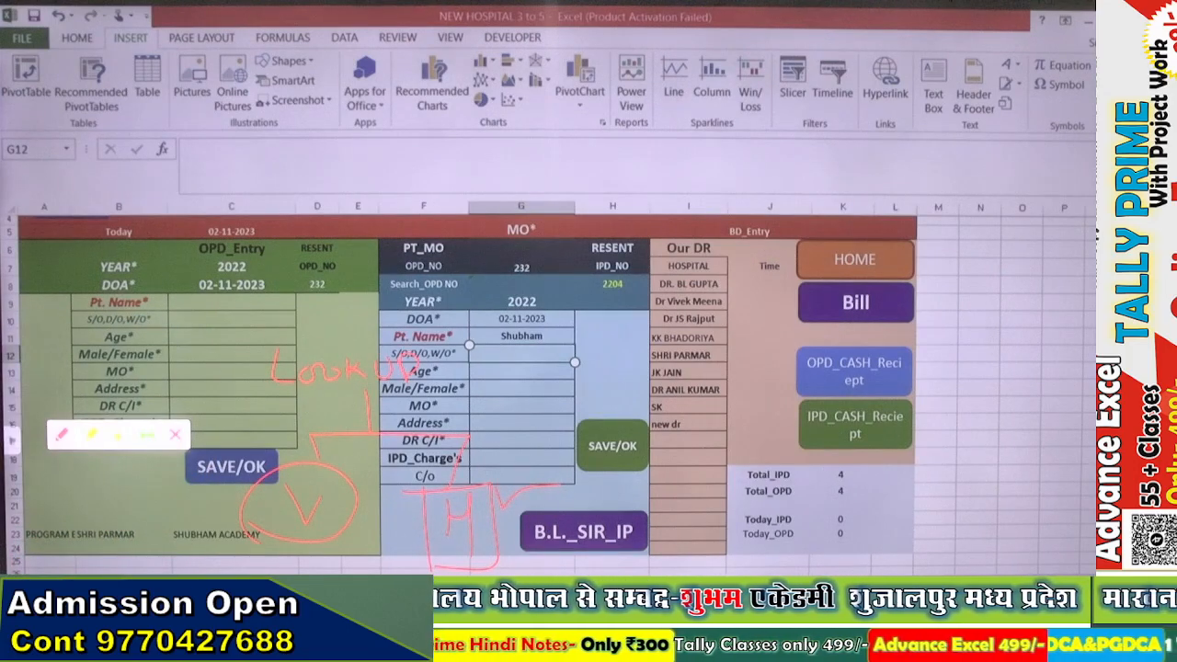
pyautogui.click(174, 435)
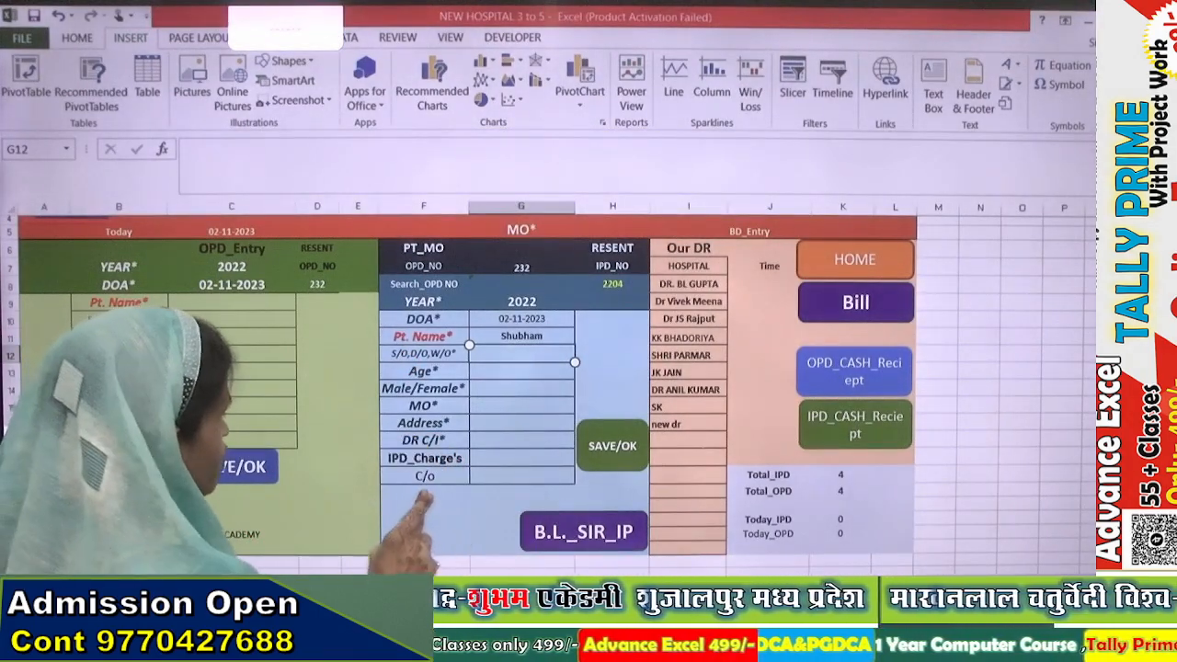
# Begin an HLOOKUP formula in the empty cell E16 with the Pt. Name* label cell F11 as the lookup value.
pyautogui.click(359, 423)
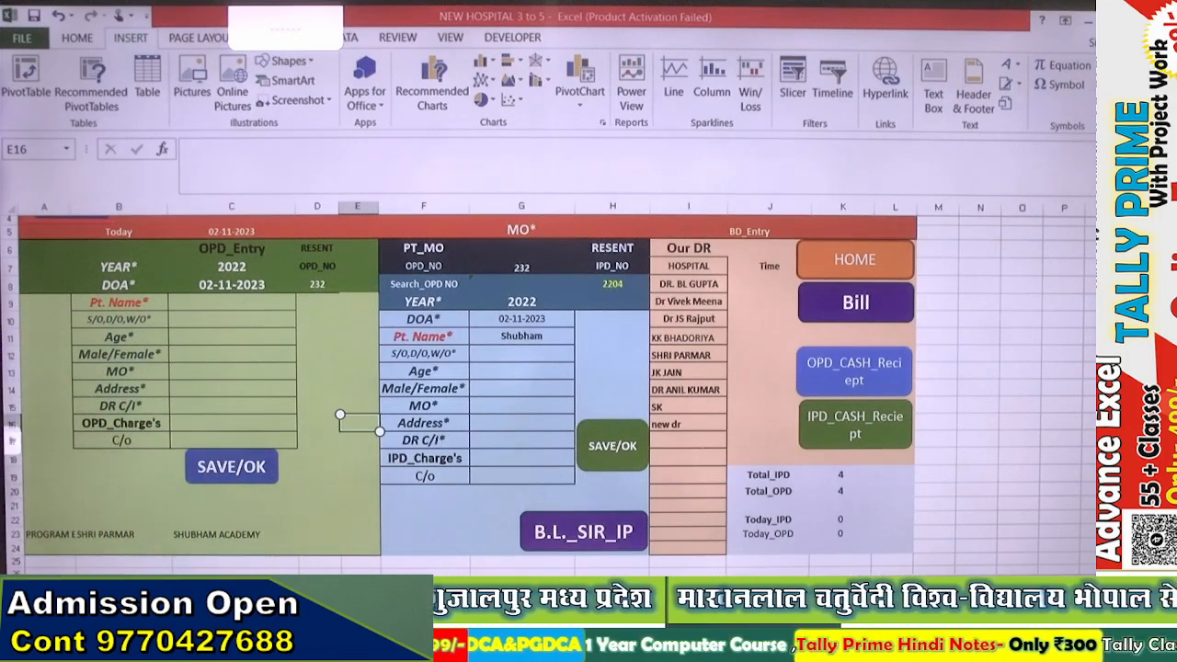
pyautogui.write('=')
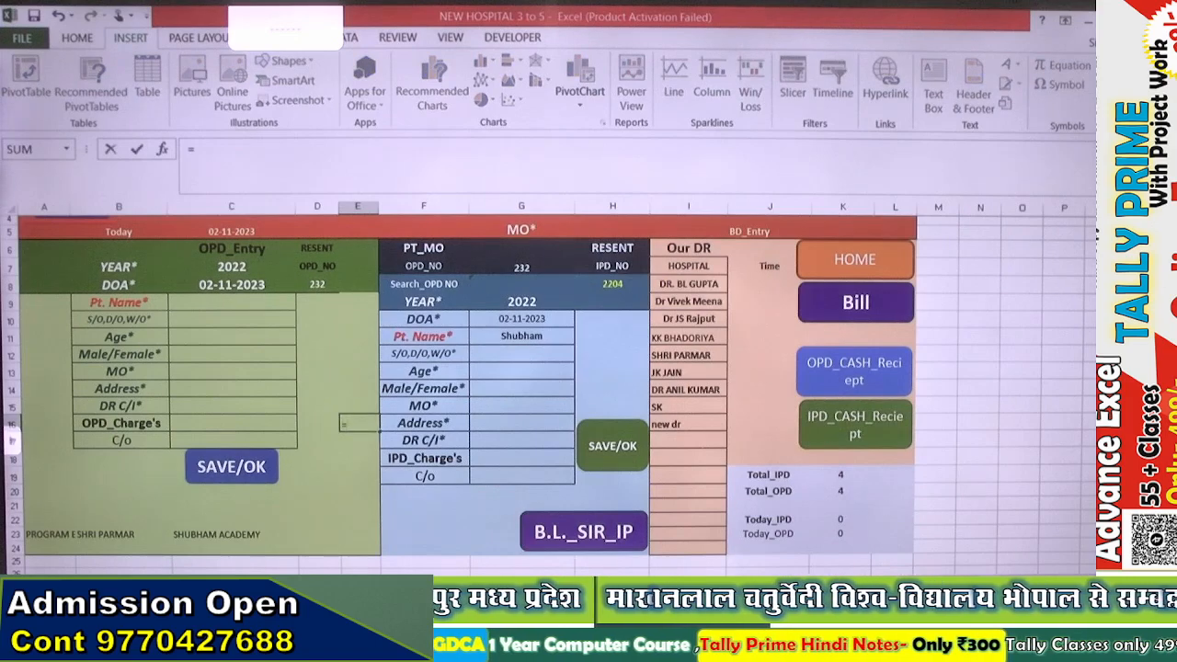
pyautogui.write('hl')
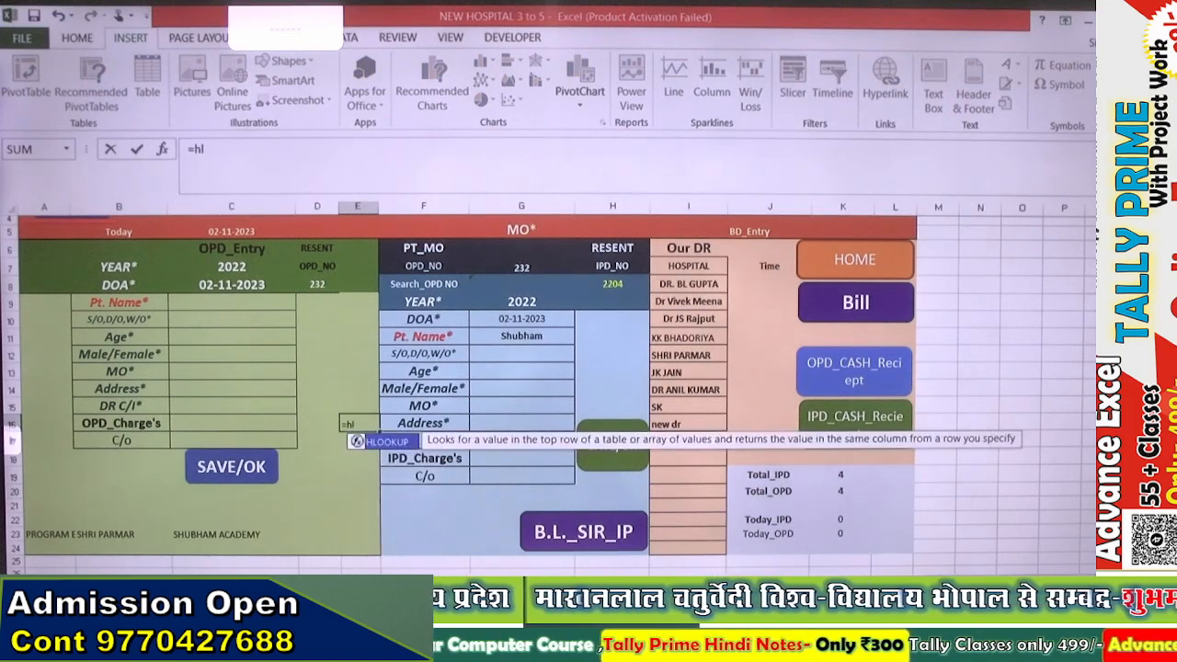
pyautogui.write('ookup(')
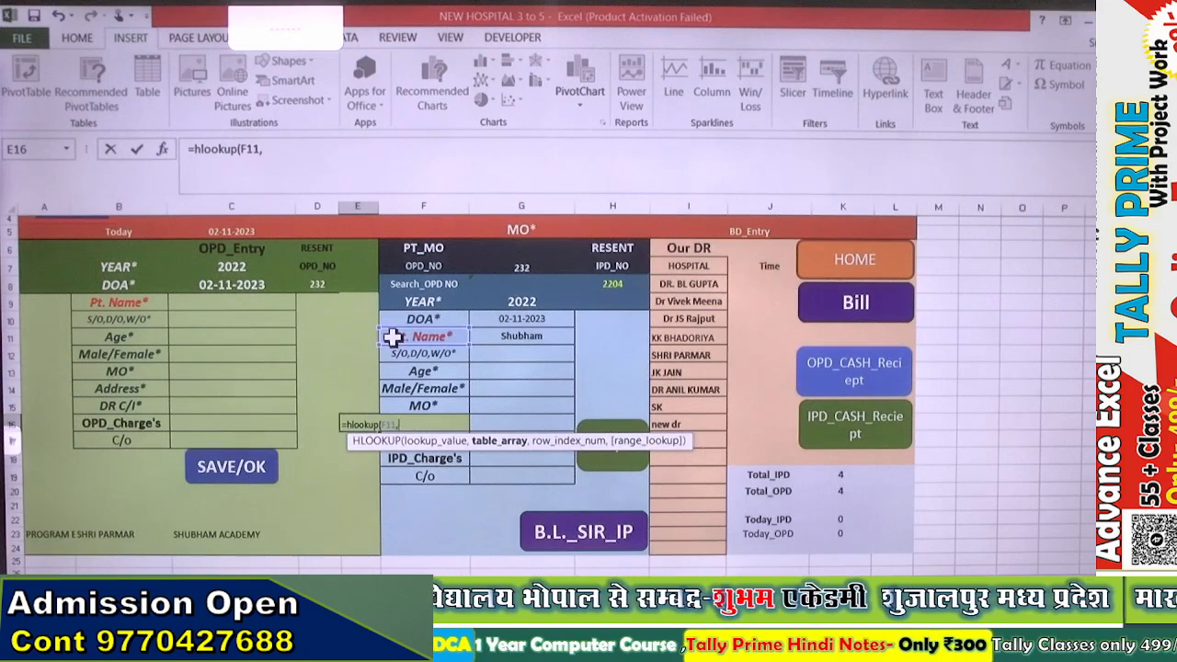
# Complete the HLOOKUP with table range 'OPD list'!E3:K4, row index 2 and match type 0, and enter it.
pyautogui.hotkey('ctrl', 'pagedown')
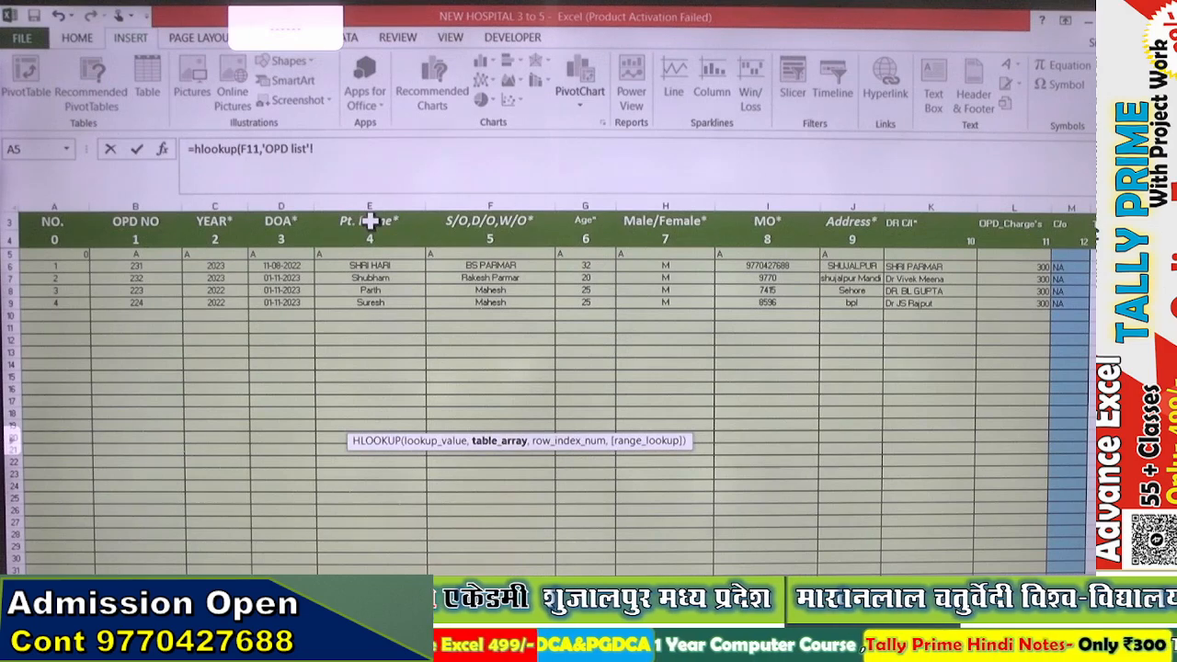
pyautogui.moveTo(420, 229); pyautogui.dragTo(430, 233)
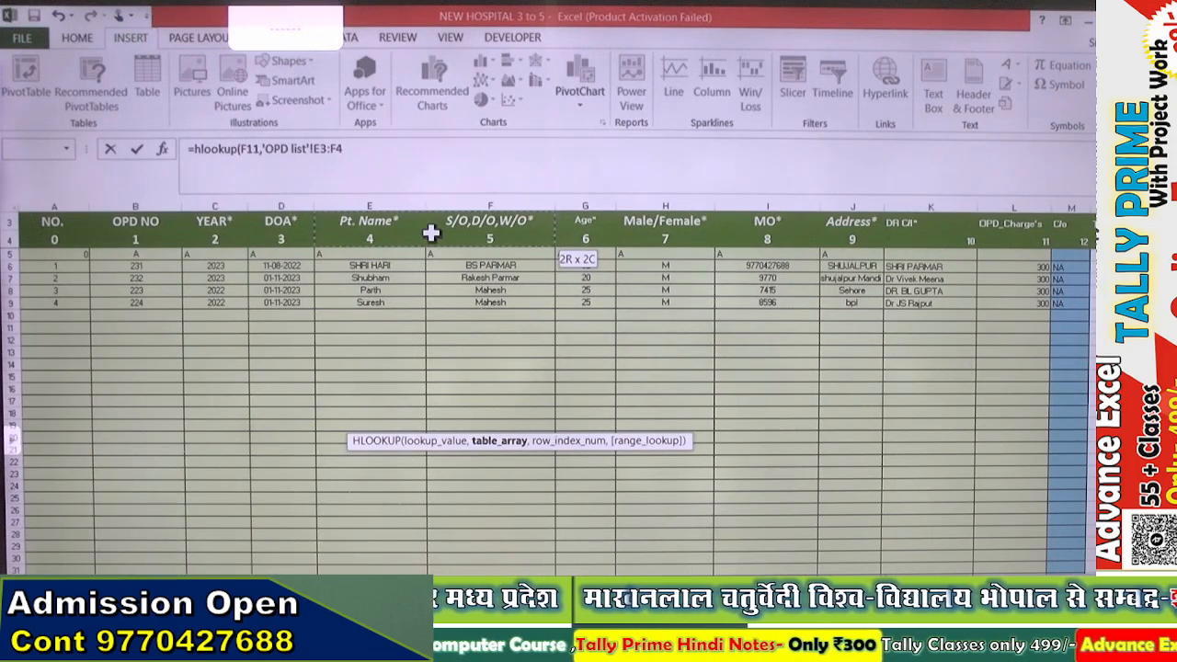
pyautogui.moveTo(533, 237); pyautogui.dragTo(901, 236)
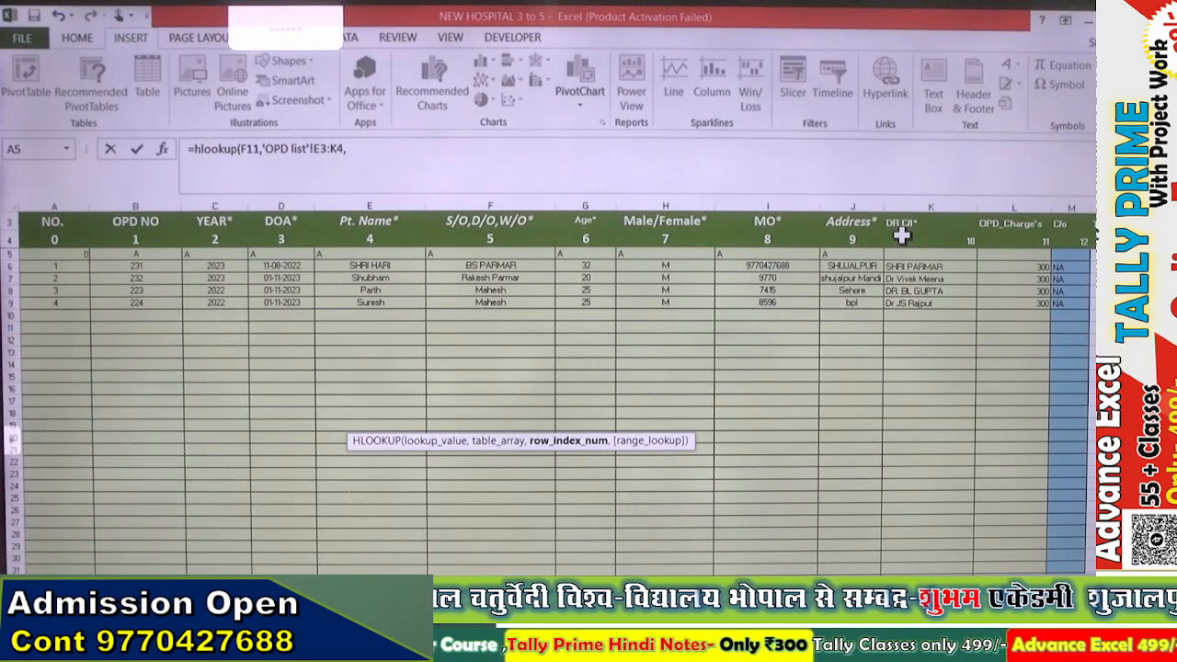
pyautogui.write(',')
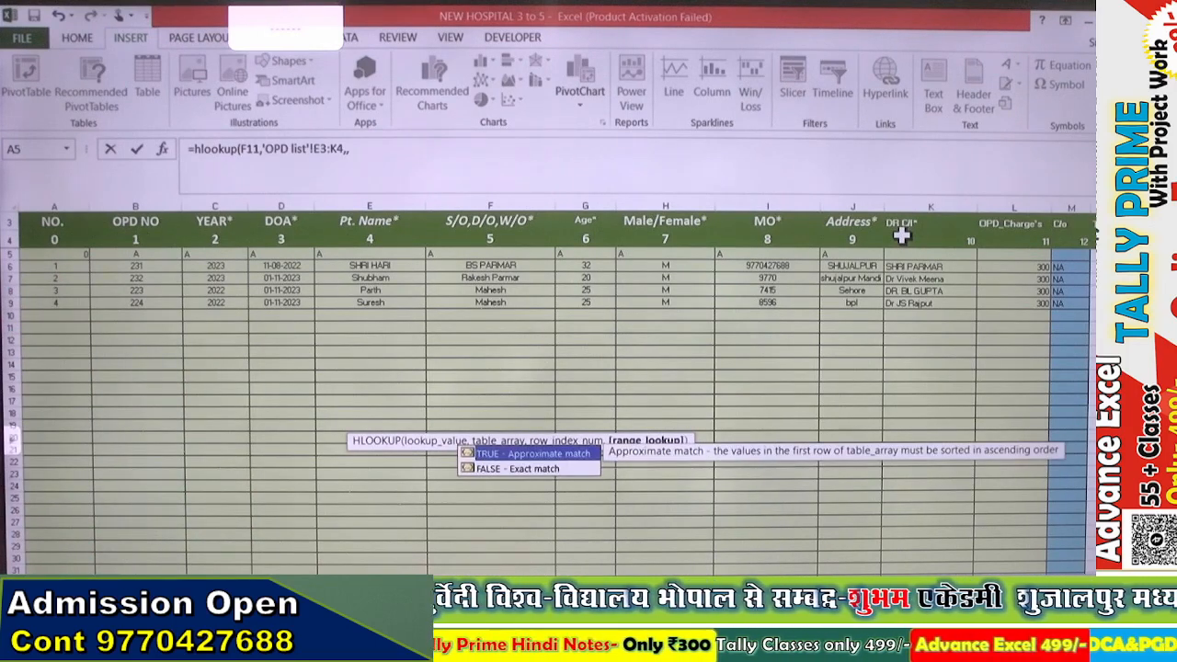
pyautogui.press('BackSpace')
pyautogui.write('2,')
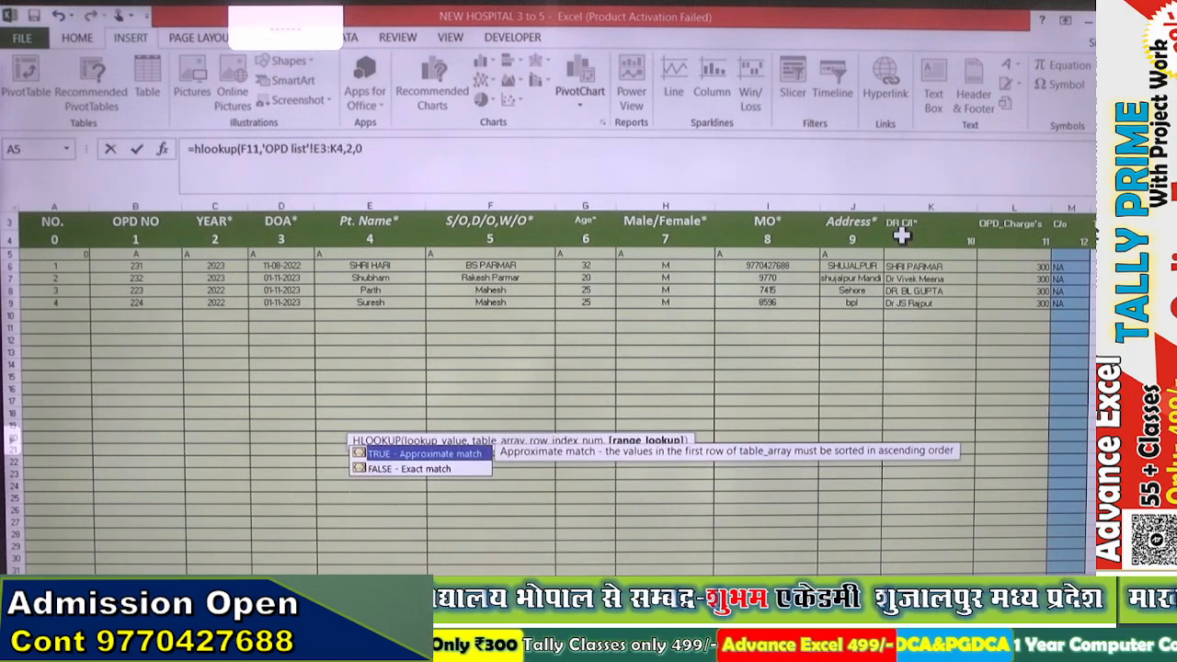
pyautogui.write('0)')
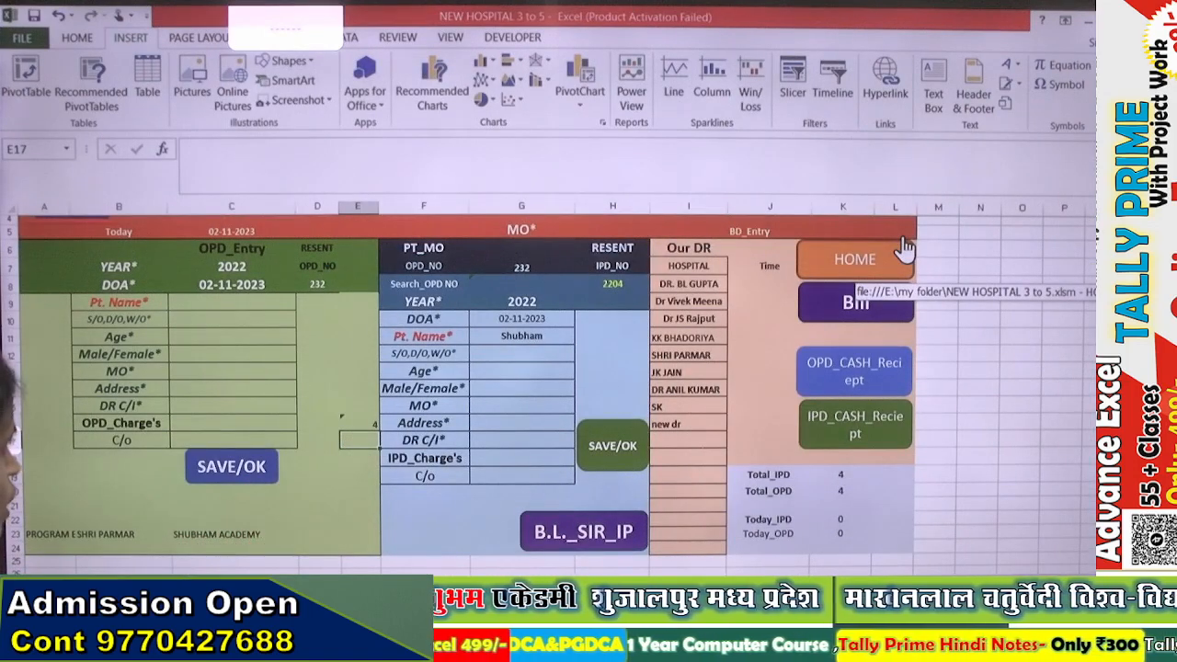
# Check the HLOOKUP in E16 against the OPD list header numbers and change its lookup value to the S/O,D/O,W/O* label cell F12.
pyautogui.click(360, 424)
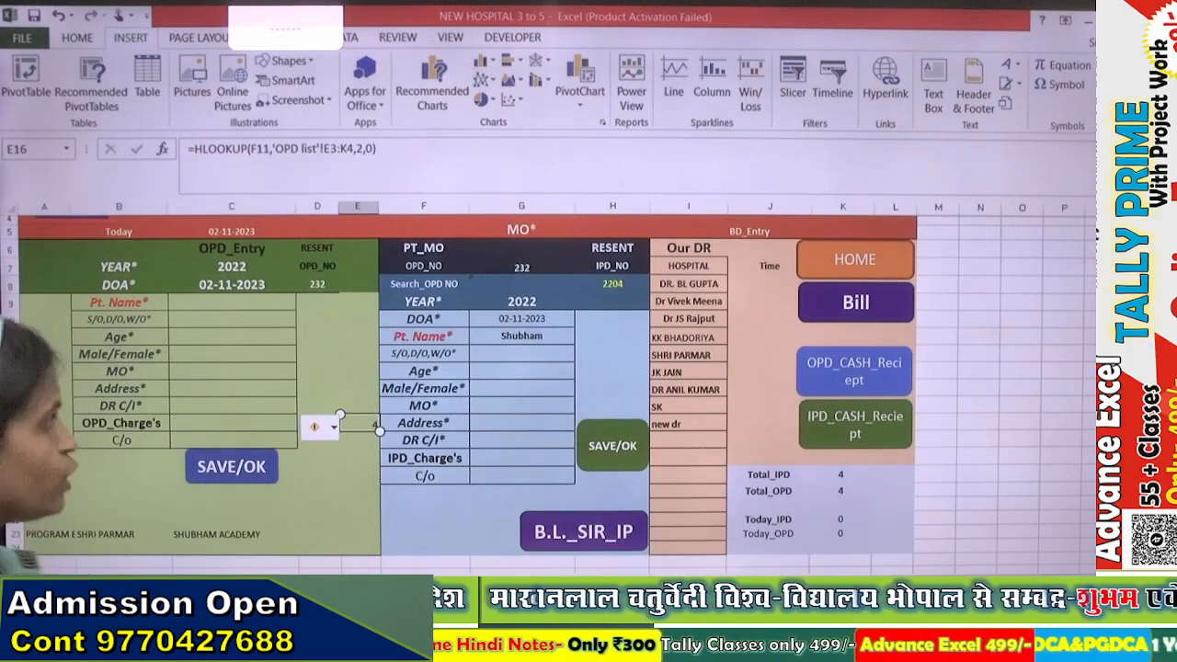
pyautogui.hotkey('ctrl', 'pagedown')
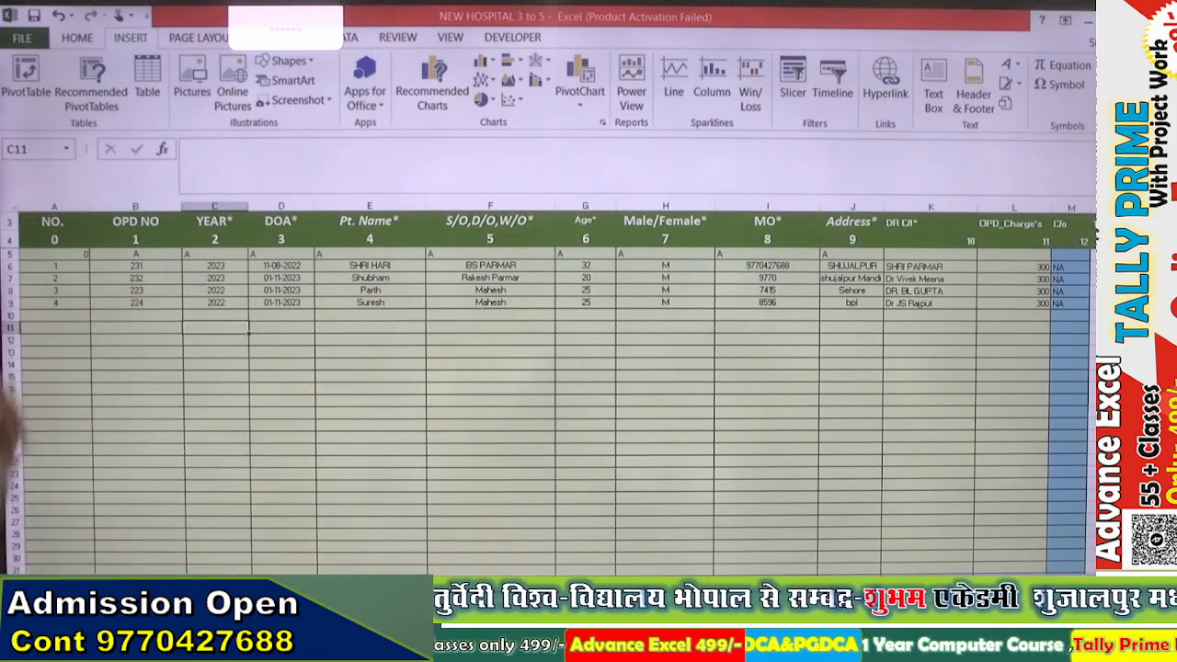
pyautogui.hotkey('ctrl', 'pageup')
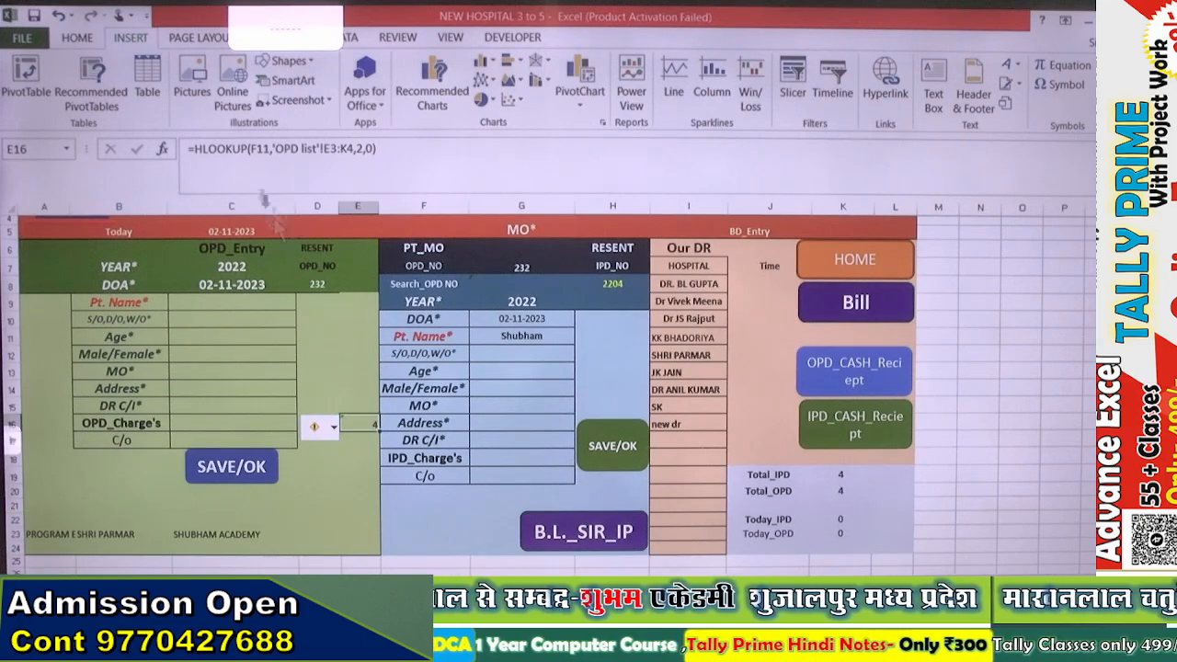
pyautogui.click(268, 152)
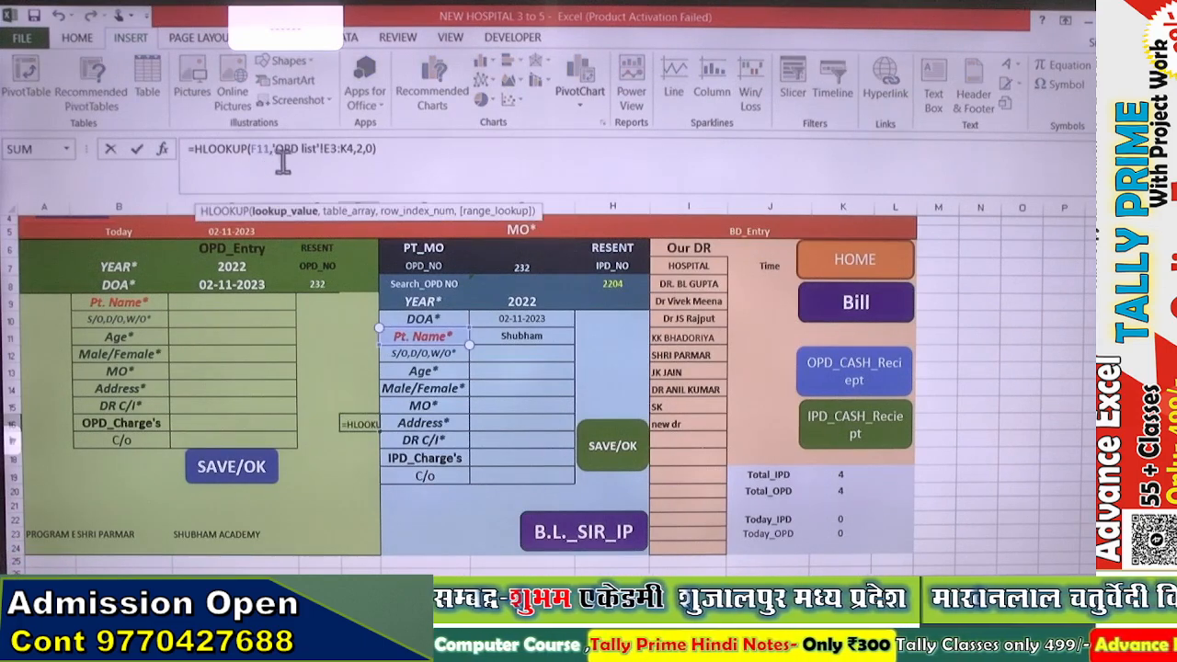
pyautogui.press('BackSpace')
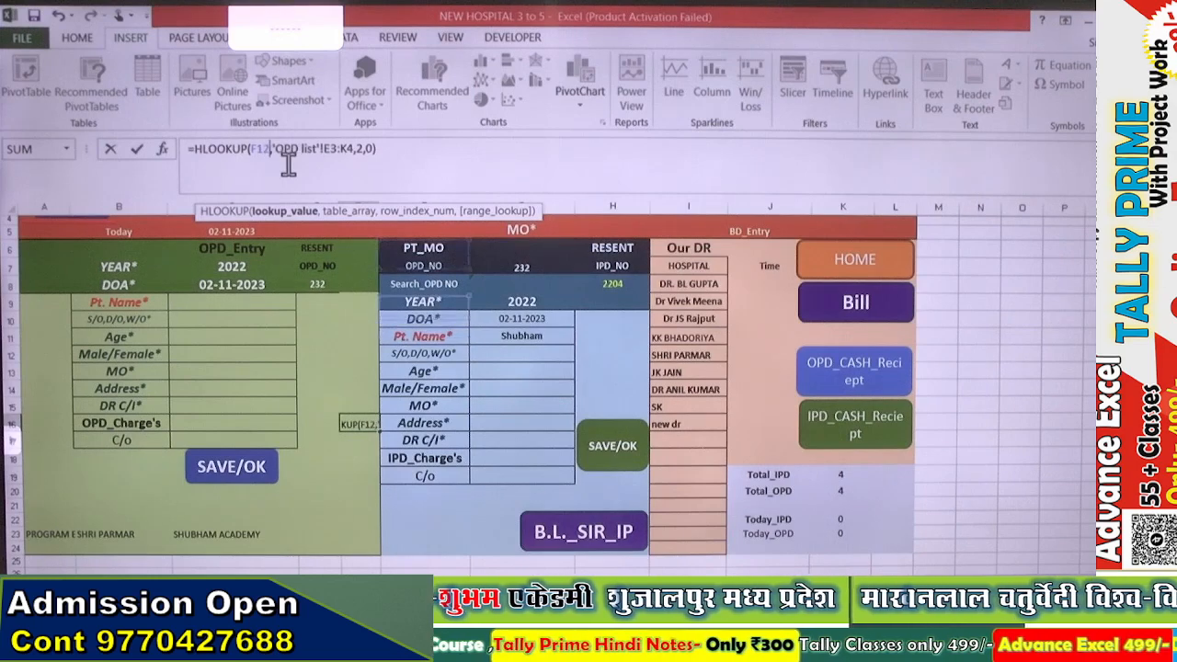
pyautogui.write('2')
pyautogui.press('Return')
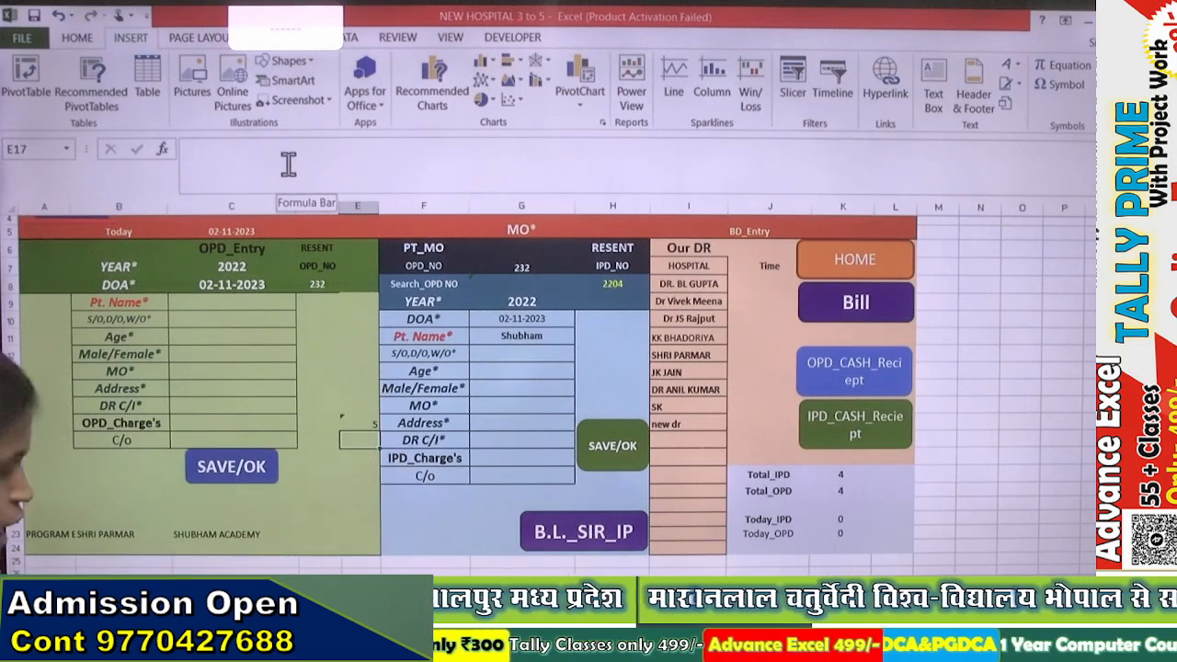
# Compare the E16 lookup with the OPD list and copy its HLOOKUP expression without the leading equals sign.
pyautogui.hotkey('ctrl', 'pagedown')
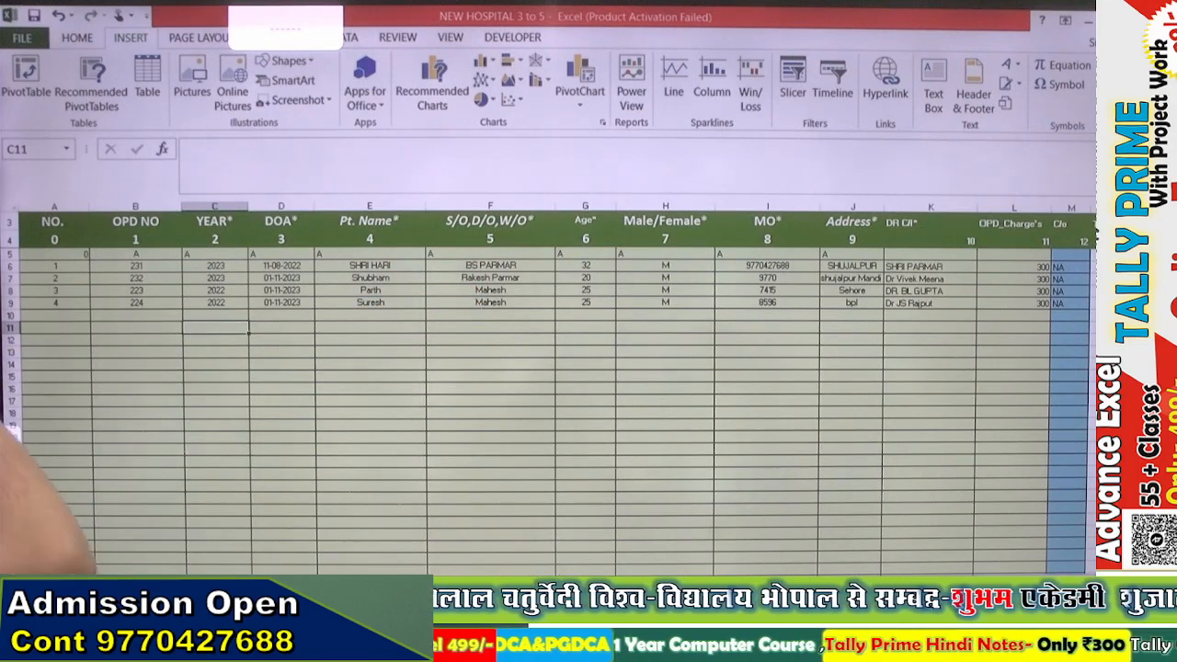
pyautogui.hotkey('ctrl', 'pageup')
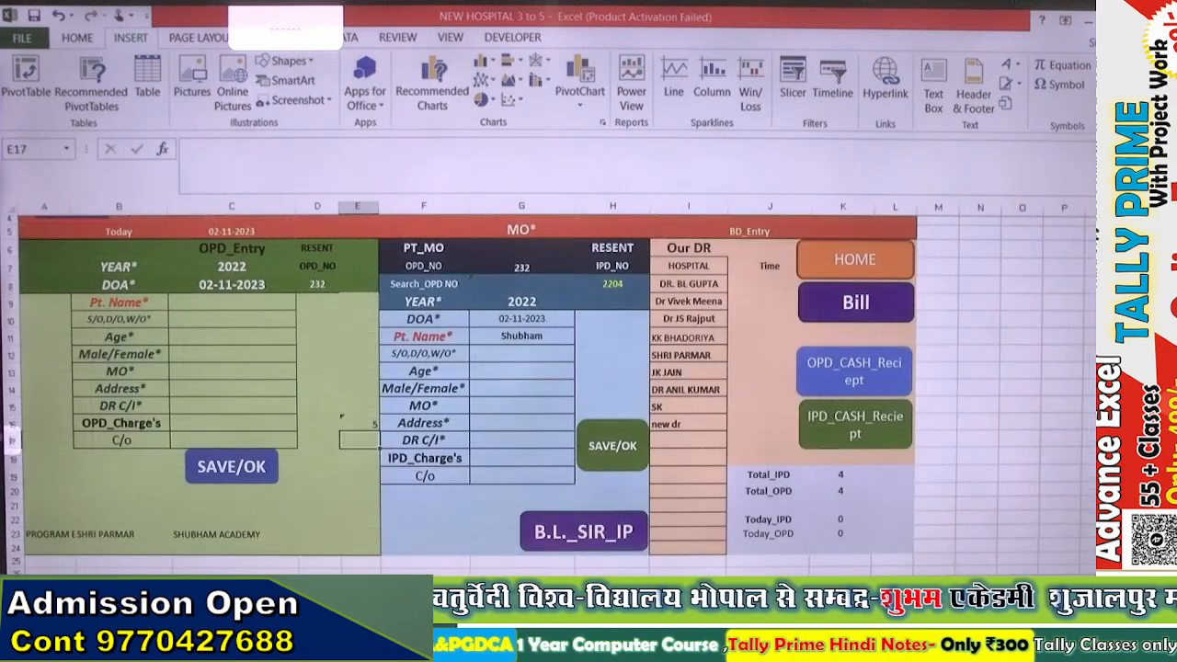
pyautogui.click(521, 336)
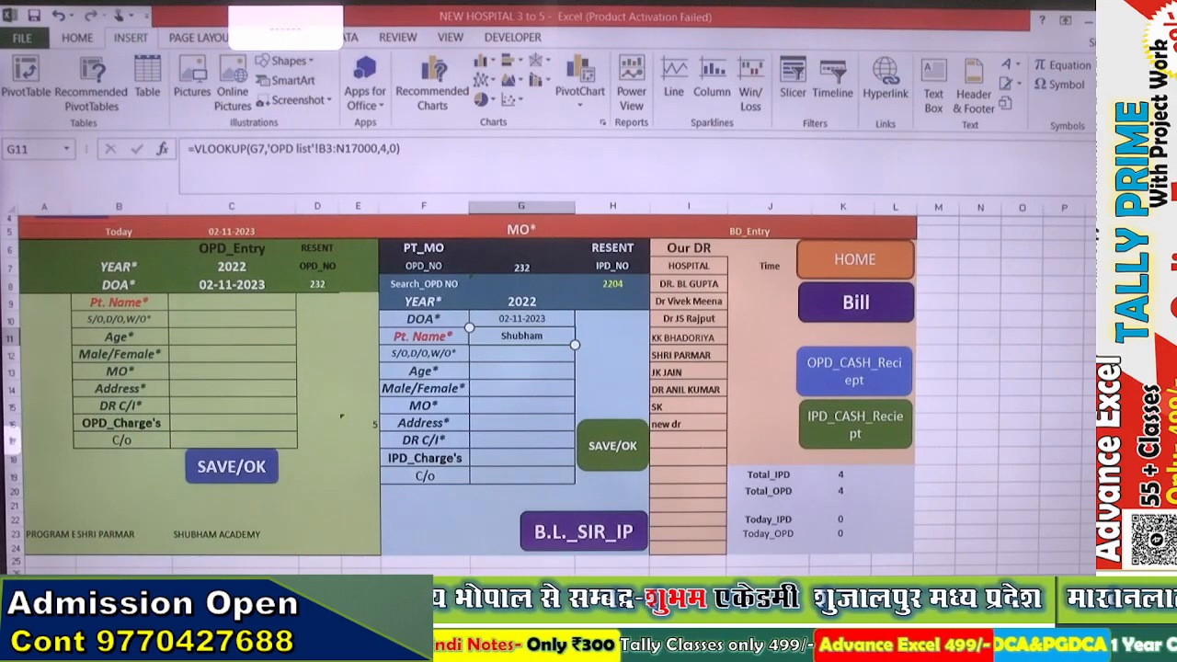
pyautogui.click(355, 423)
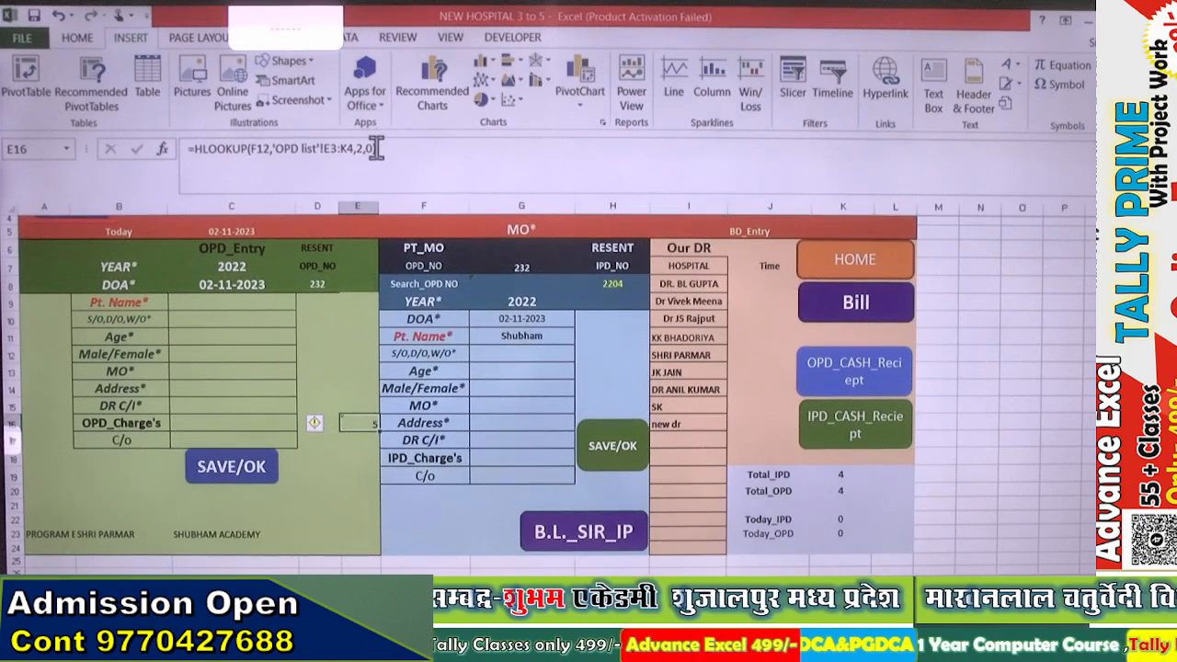
pyautogui.moveTo(376, 148); pyautogui.dragTo(193, 148)
pyautogui.hotkey('ctrl', 'c')
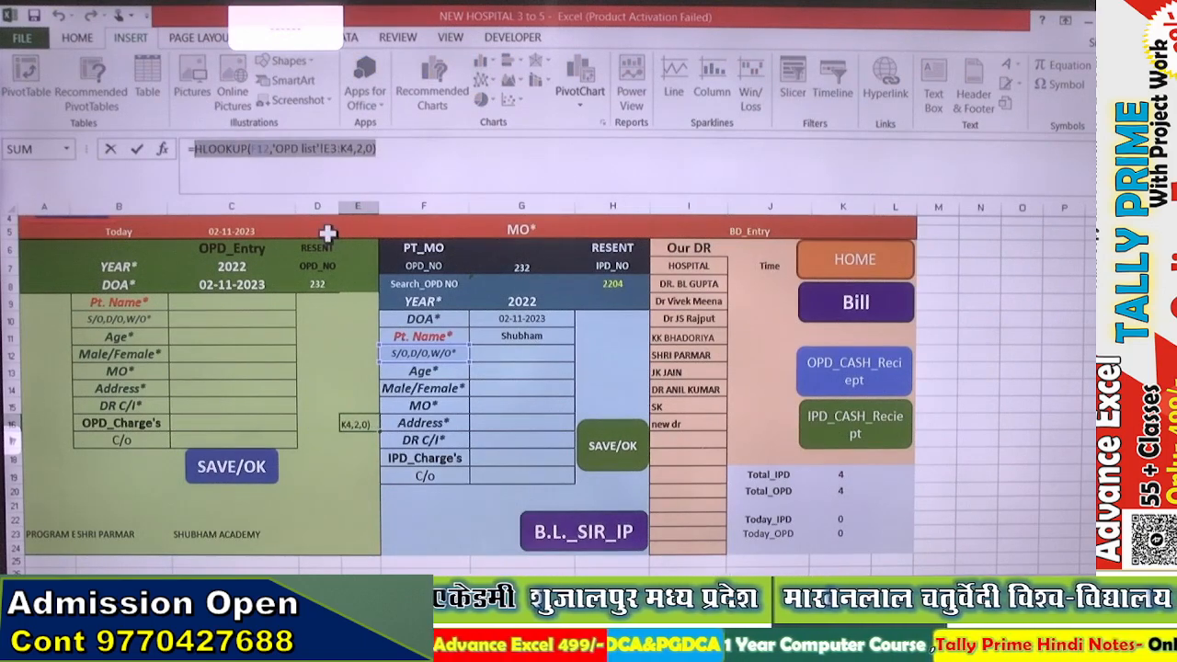
pyautogui.write('5')
pyautogui.press('Return')
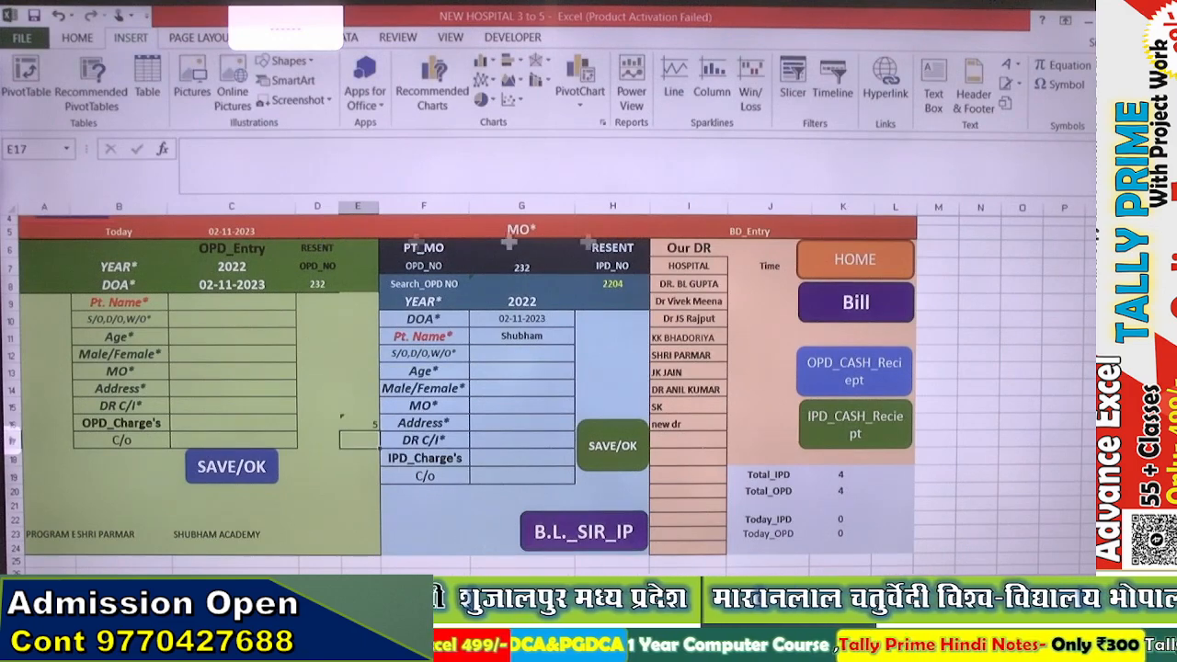
# Replace the column index 4 in the Pt. Name* VLOOKUP in G11 with the copied HLOOKUP expression and enter the formula.
pyautogui.click(504, 336)
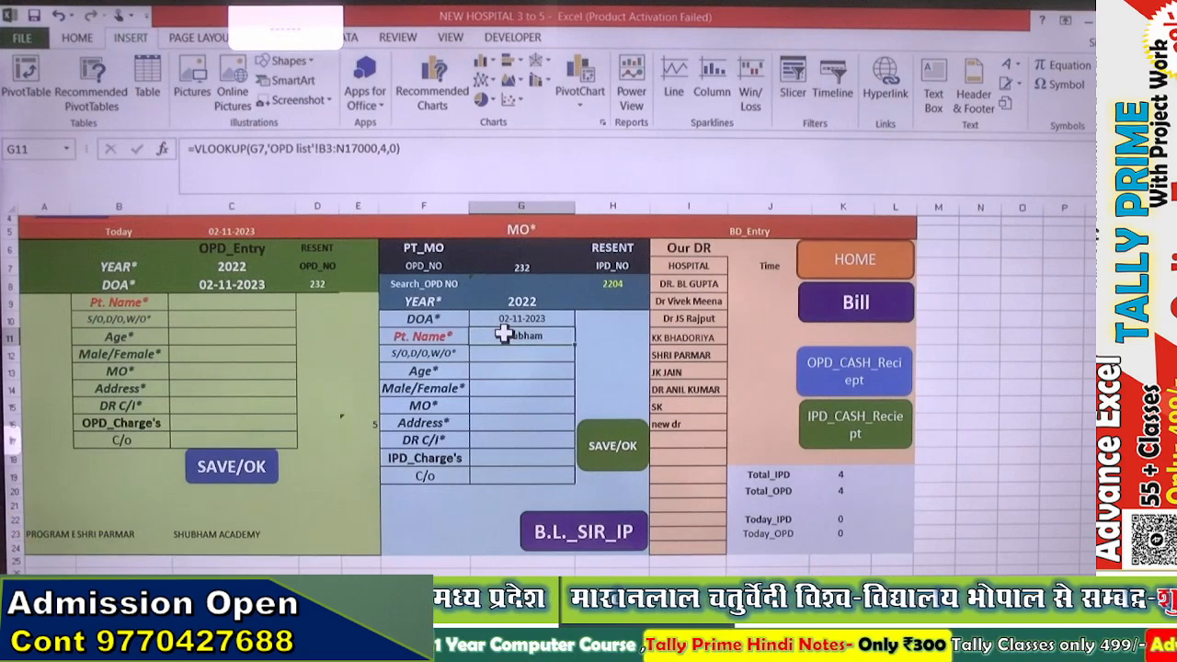
pyautogui.click(424, 158)
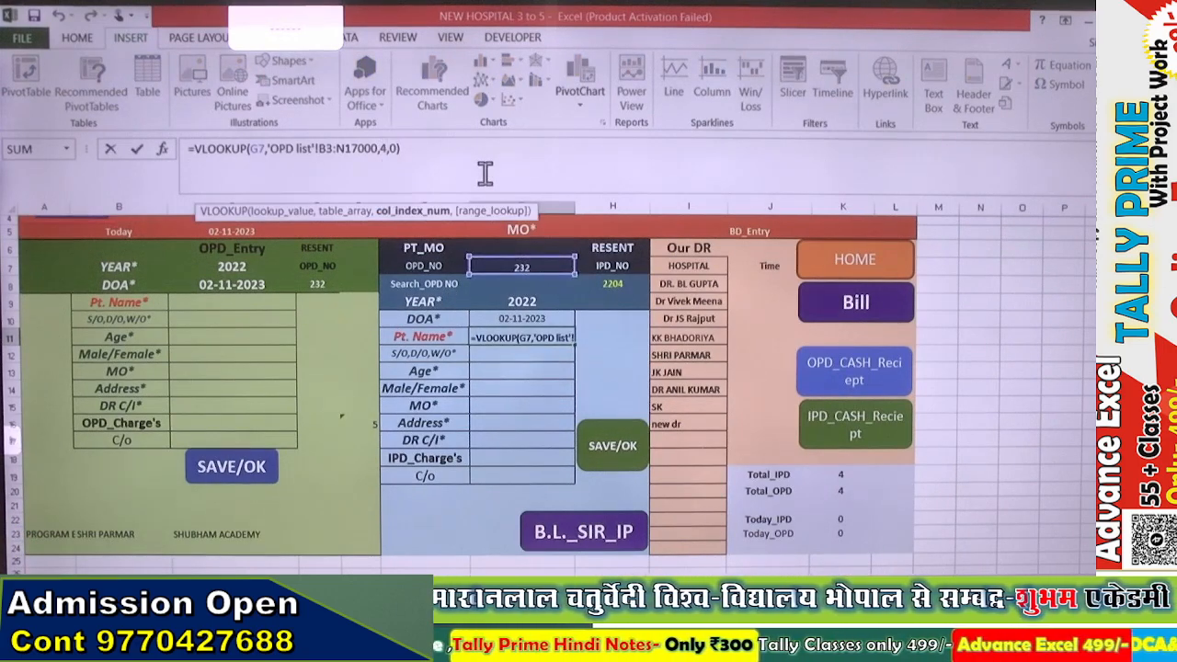
pyautogui.press('BackSpace')
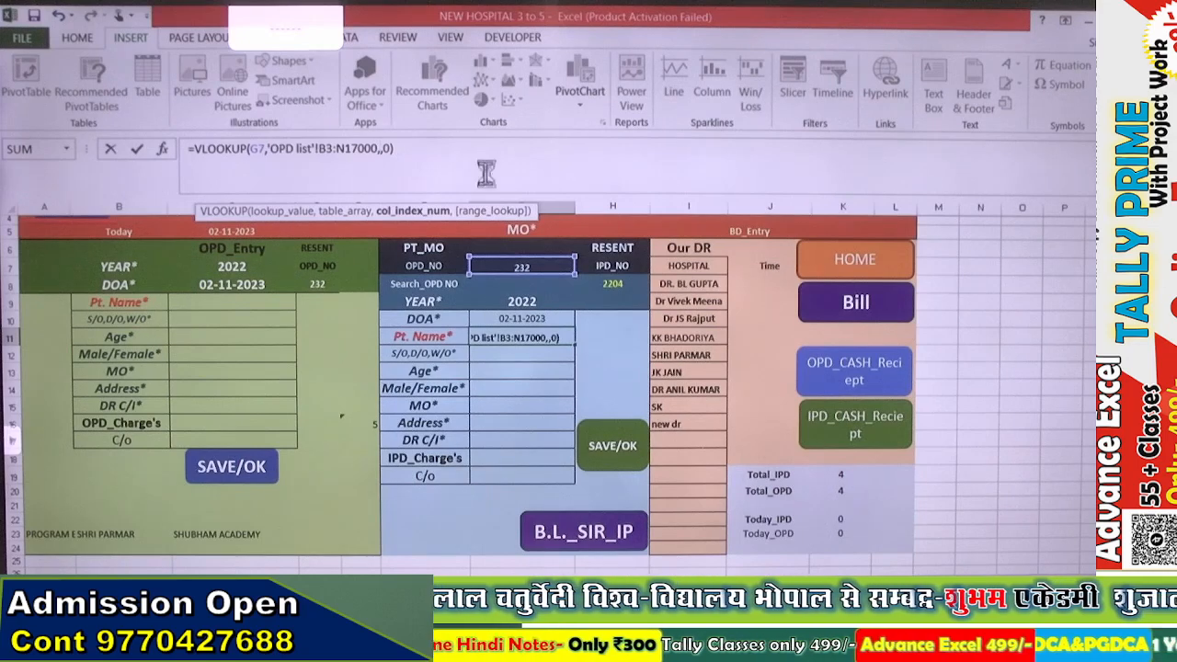
pyautogui.hotkey('ctrl', 'v')
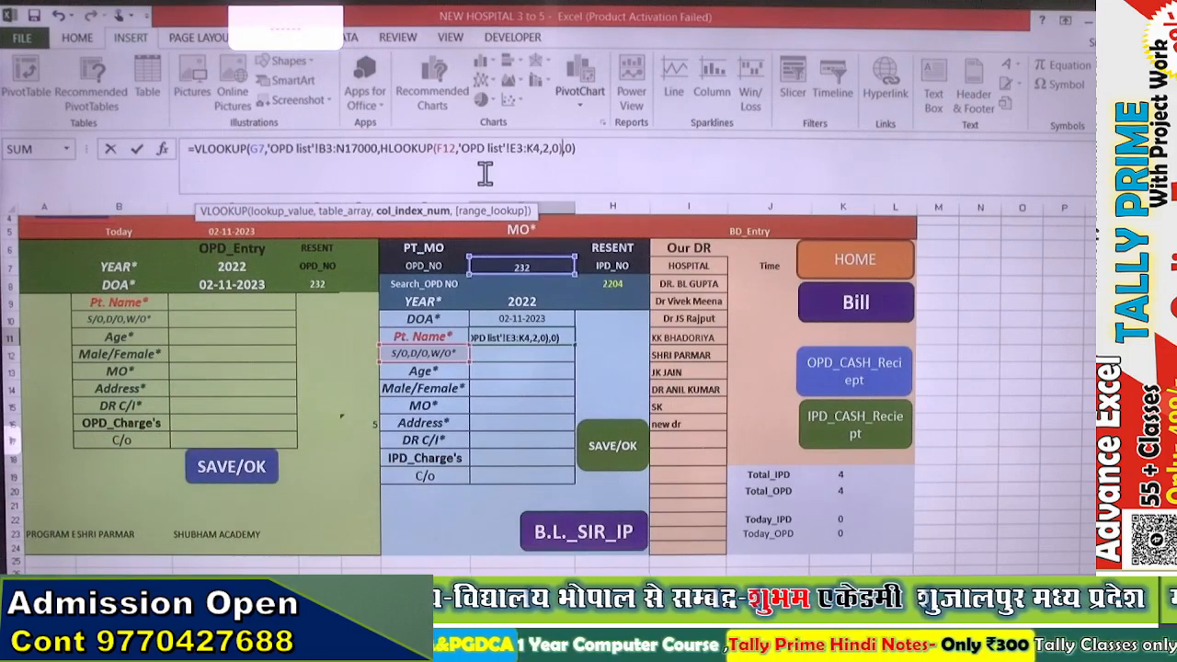
pyautogui.press('Return')
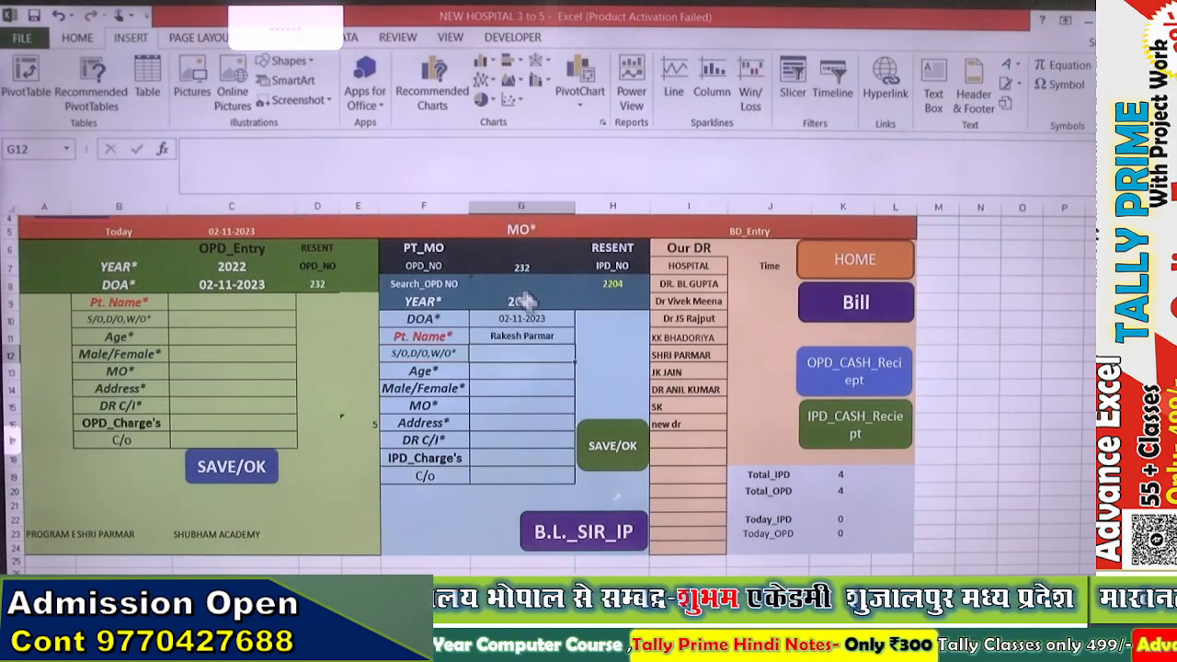
# Change the lookup value of the nested HLOOKUP in G11 to the Pt. Name* label cell F11.
pyautogui.click(550, 336)
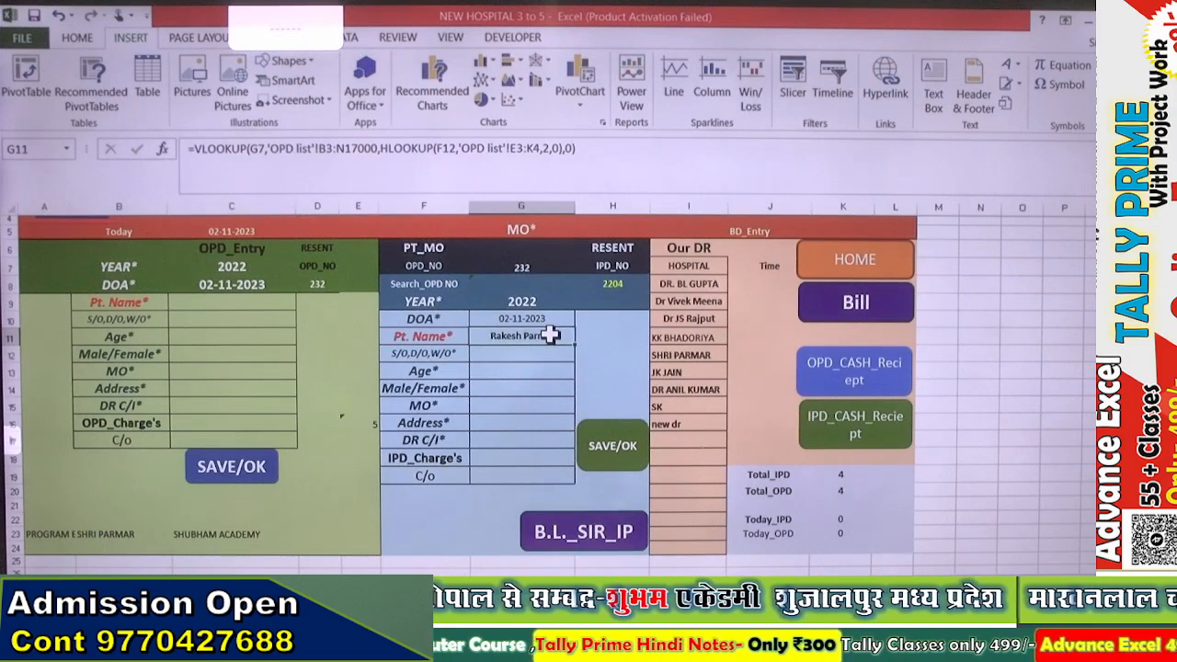
pyautogui.click(456, 148)
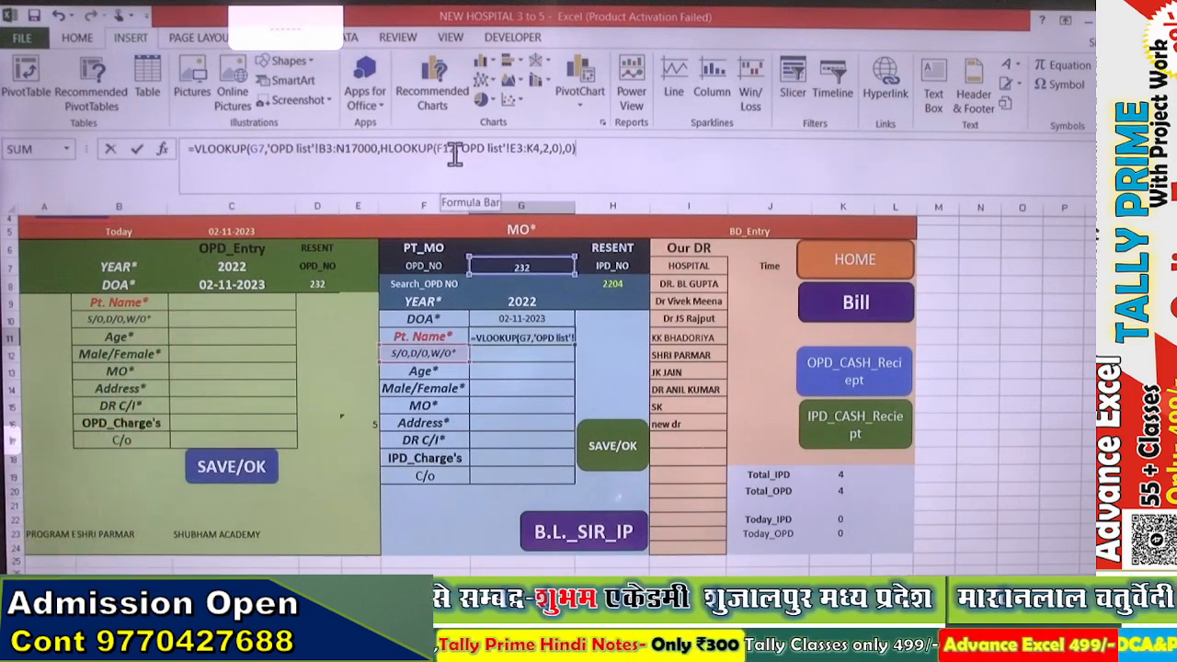
pyautogui.press('BackSpace')
pyautogui.write('1')
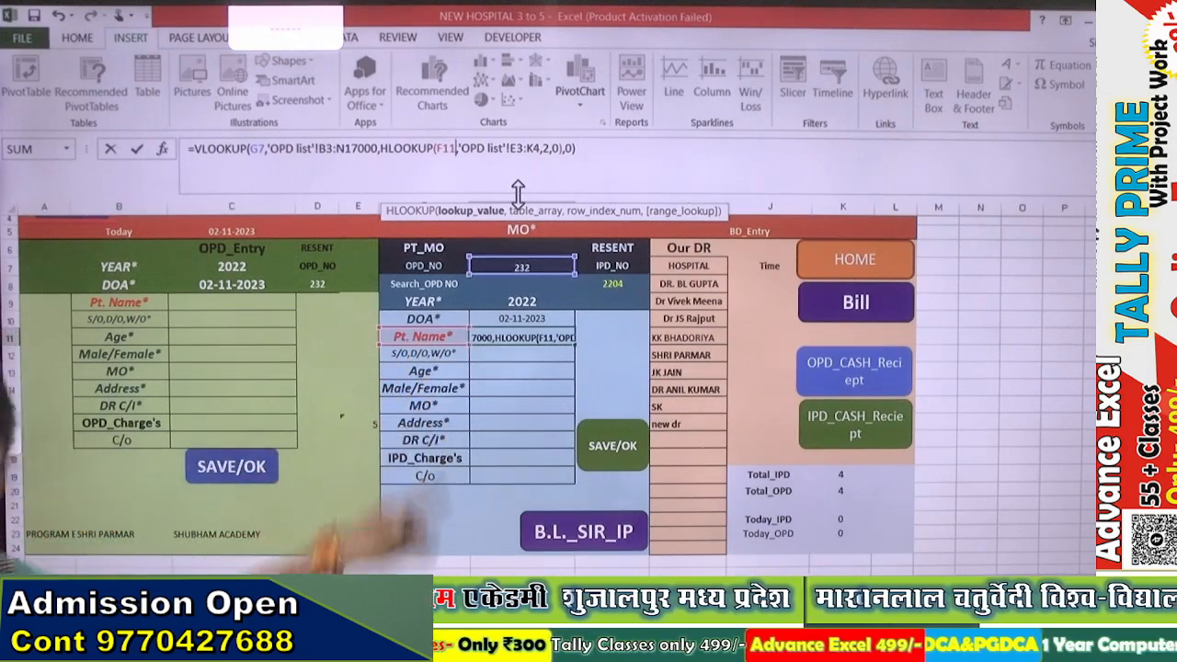
pyautogui.press('Return')
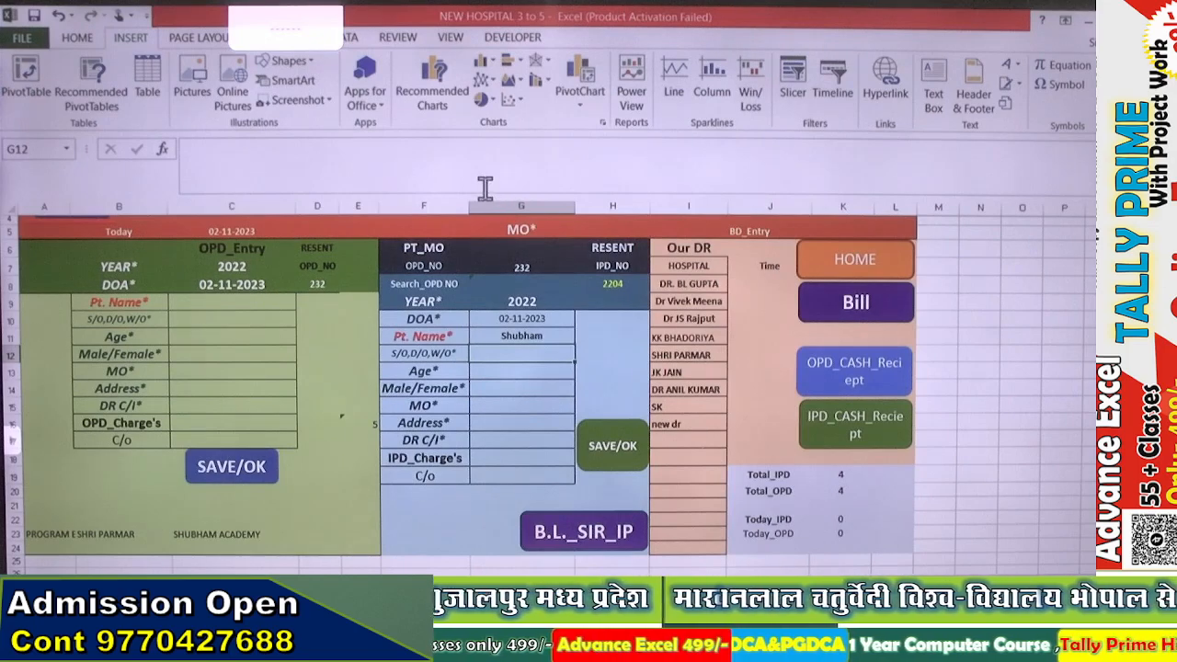
# Try to fill the G11 formula down through the DR C/I* cell G17.
pyautogui.click(545, 334)
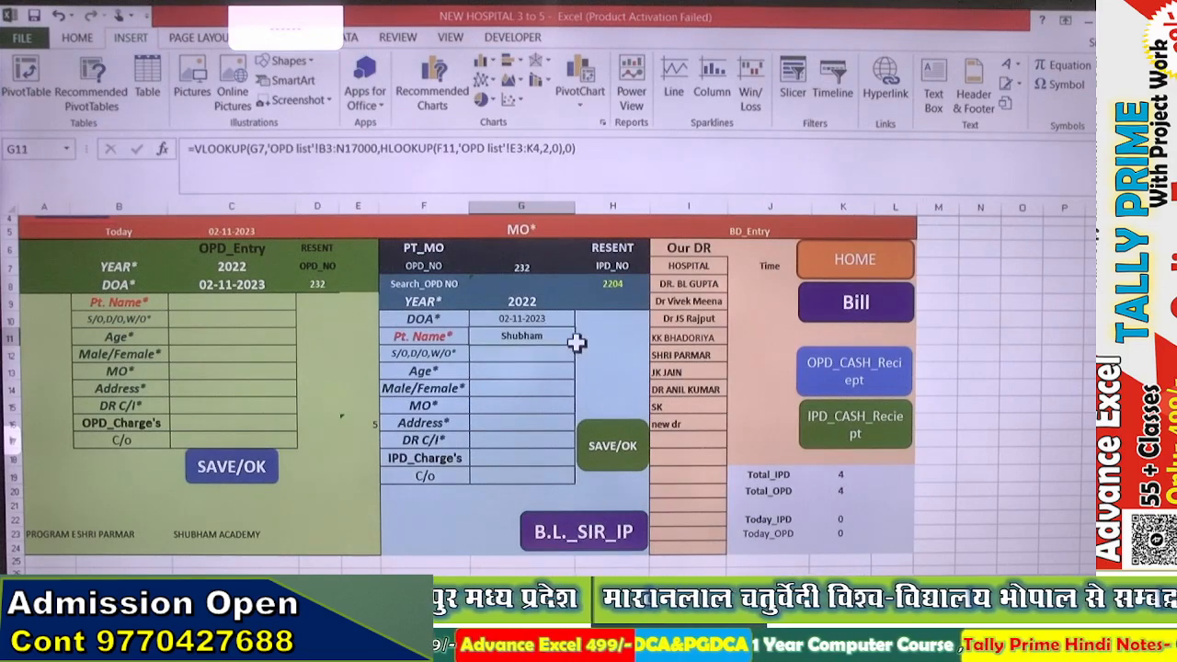
pyautogui.moveTo(574, 347); pyautogui.dragTo(558, 443)
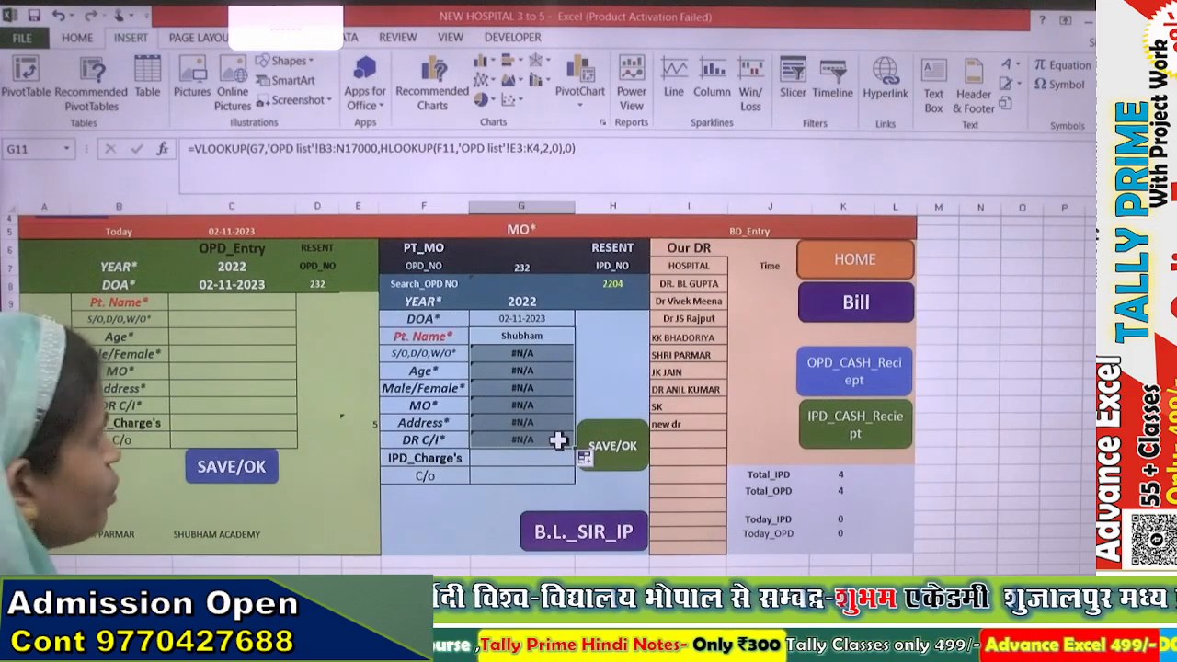
pyautogui.click(501, 333)
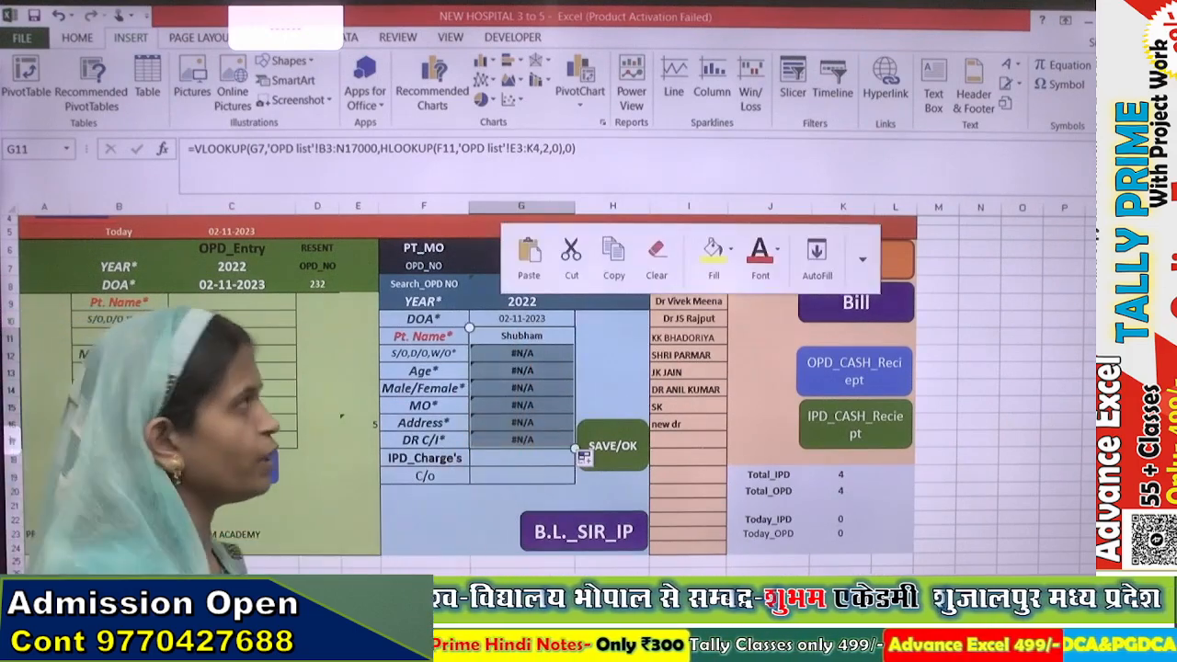
# Make the references $G$7, $B$3 and $E$3:$K$4 absolute in the G11 formula and enter it.
pyautogui.click(561, 414)
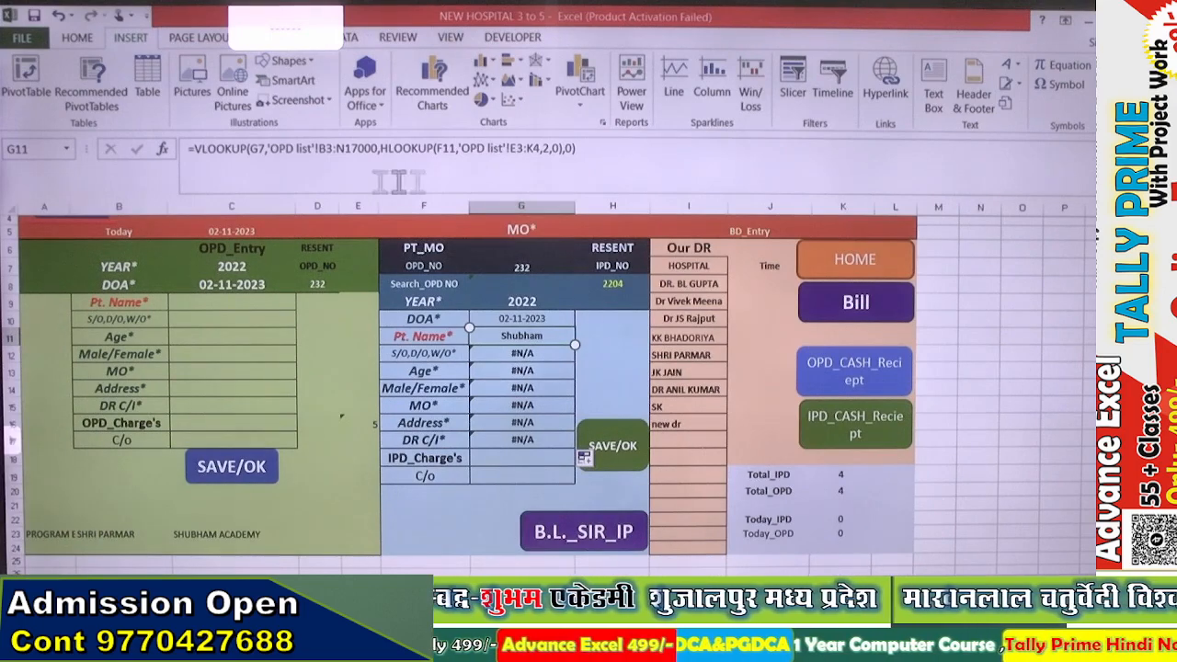
pyautogui.click(264, 150)
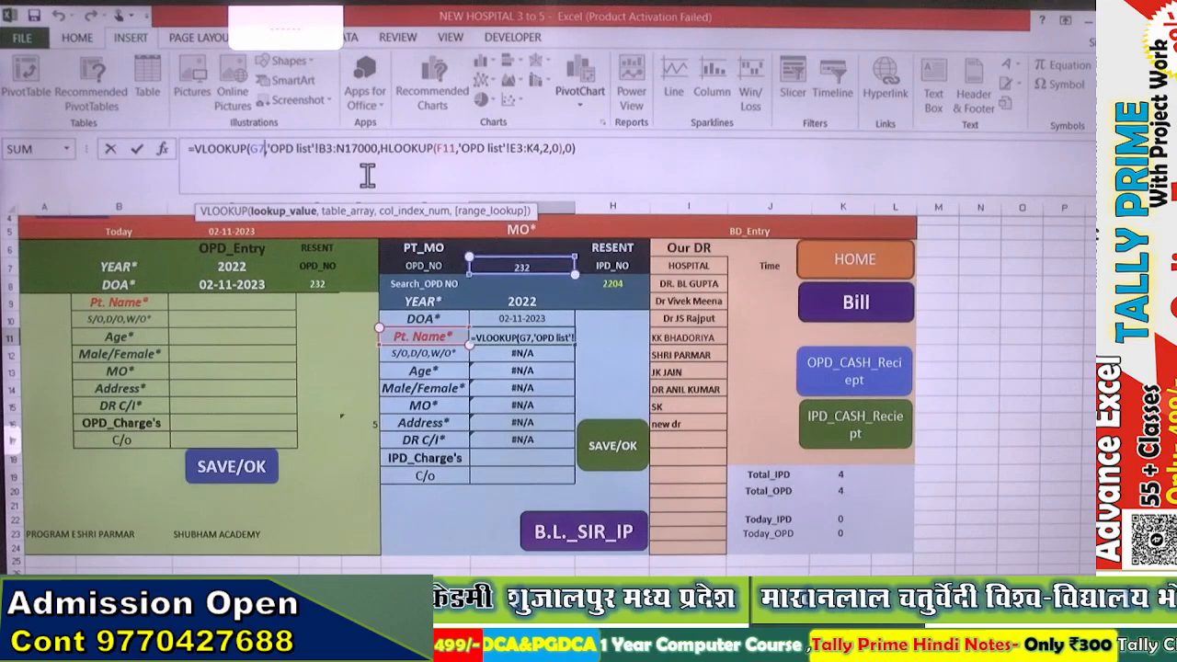
pyautogui.press('F4')
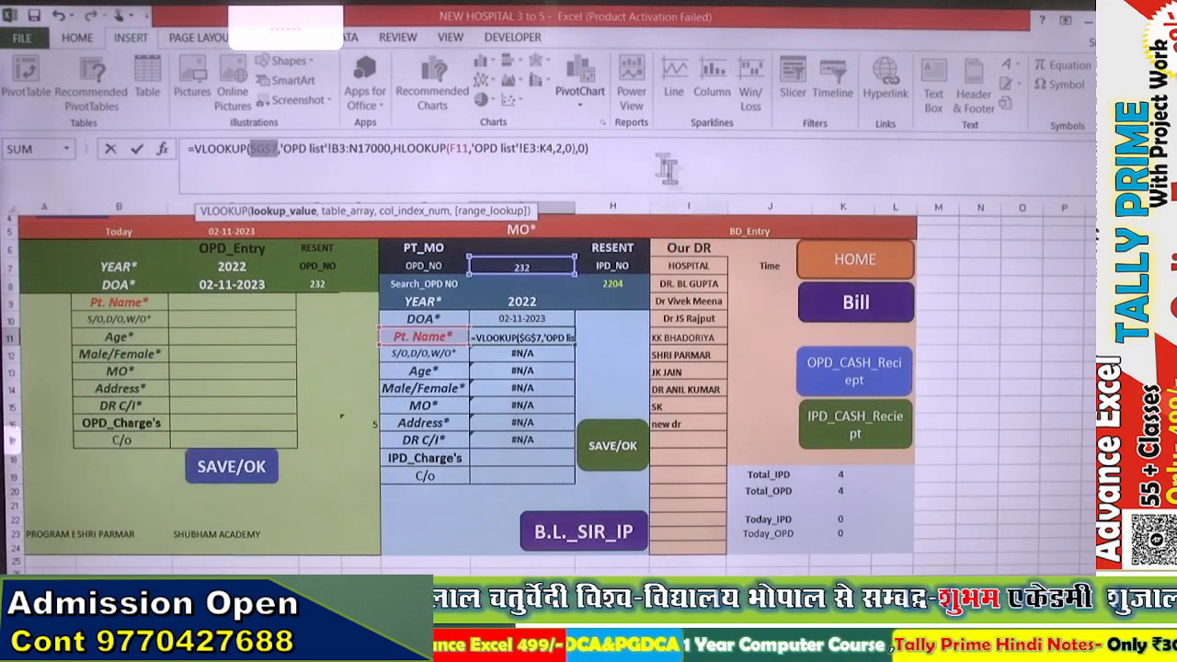
pyautogui.click(347, 149)
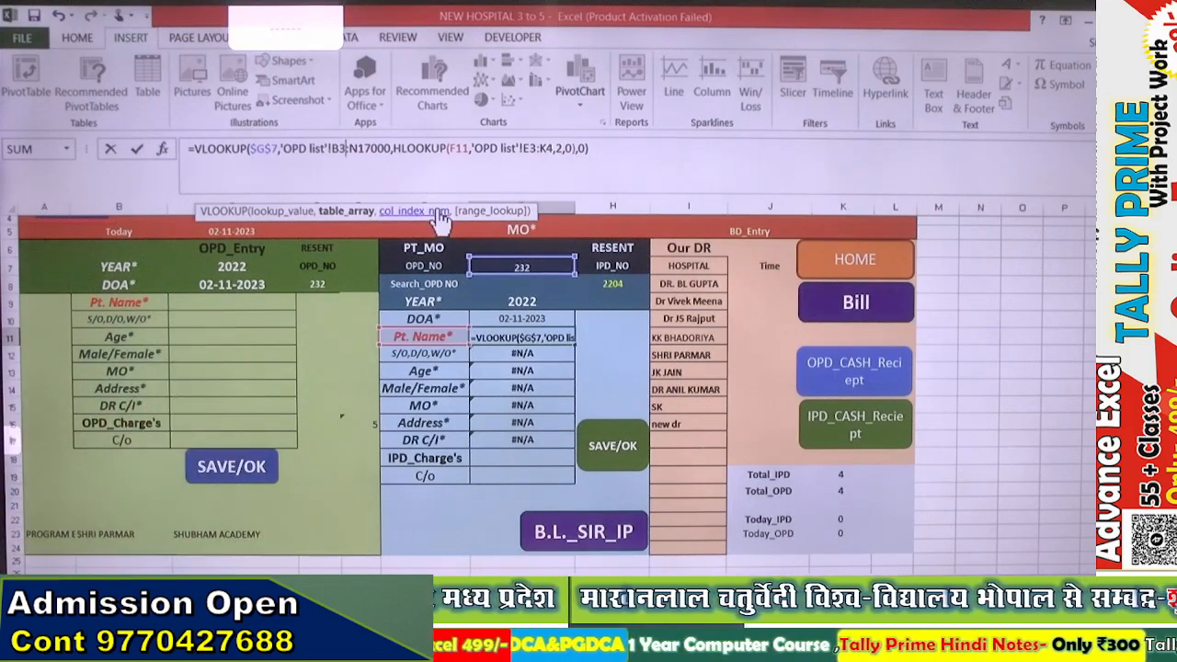
pyautogui.press('F4')
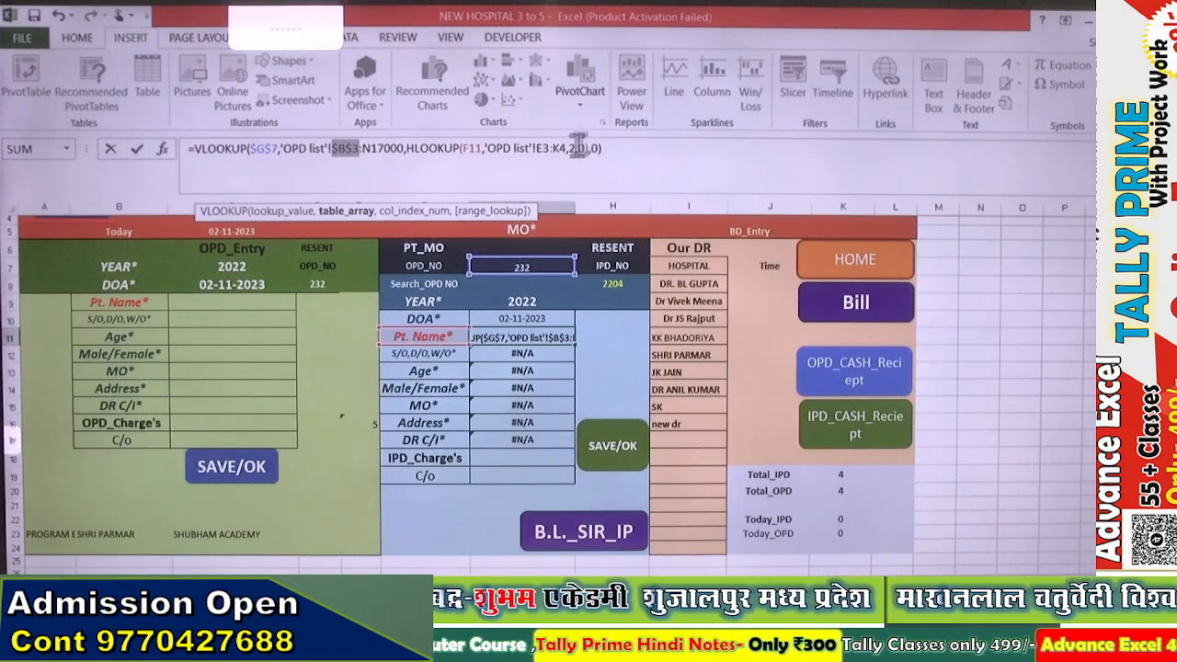
pyautogui.click(550, 149)
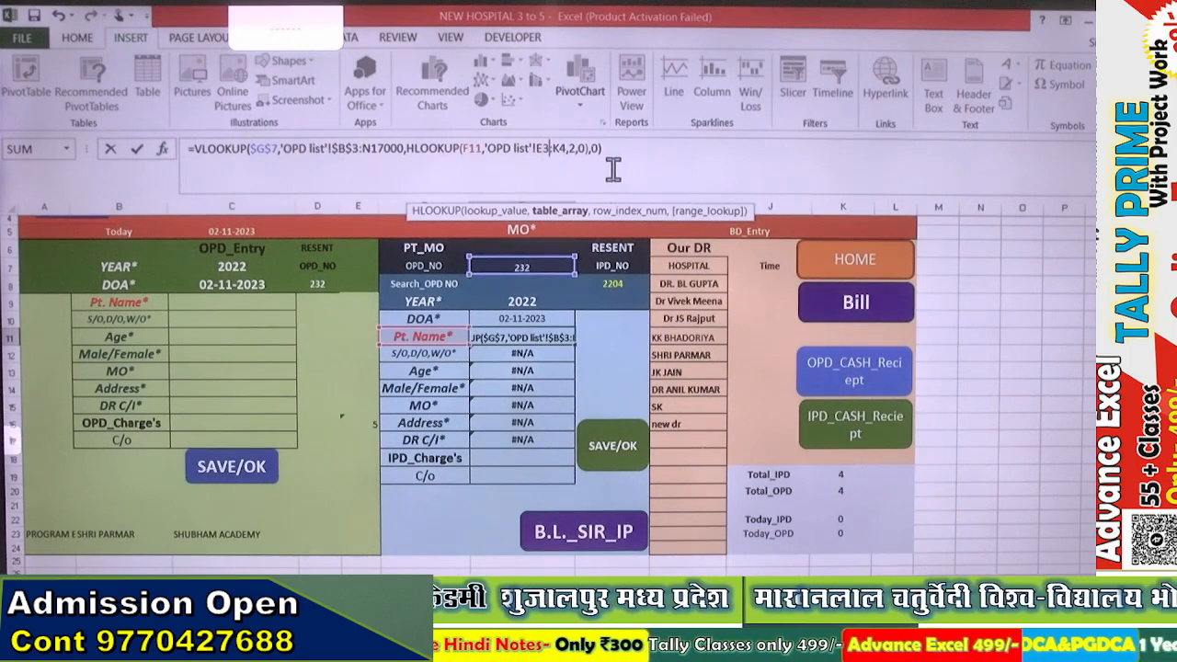
pyautogui.press('F4')
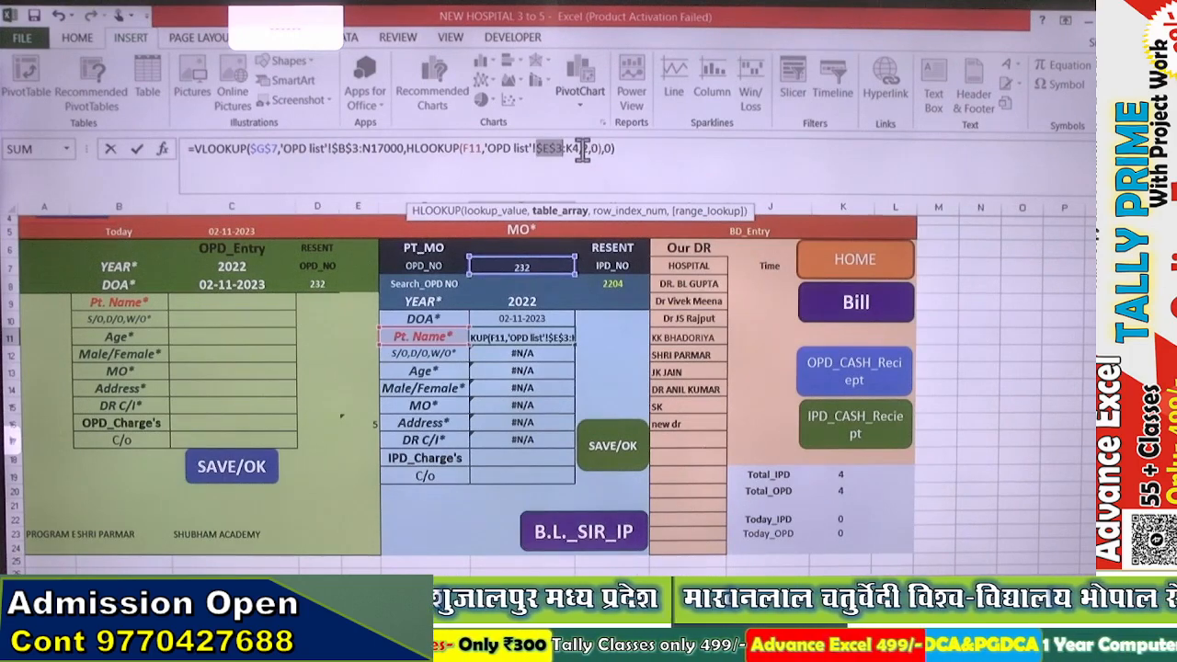
pyautogui.click(580, 150)
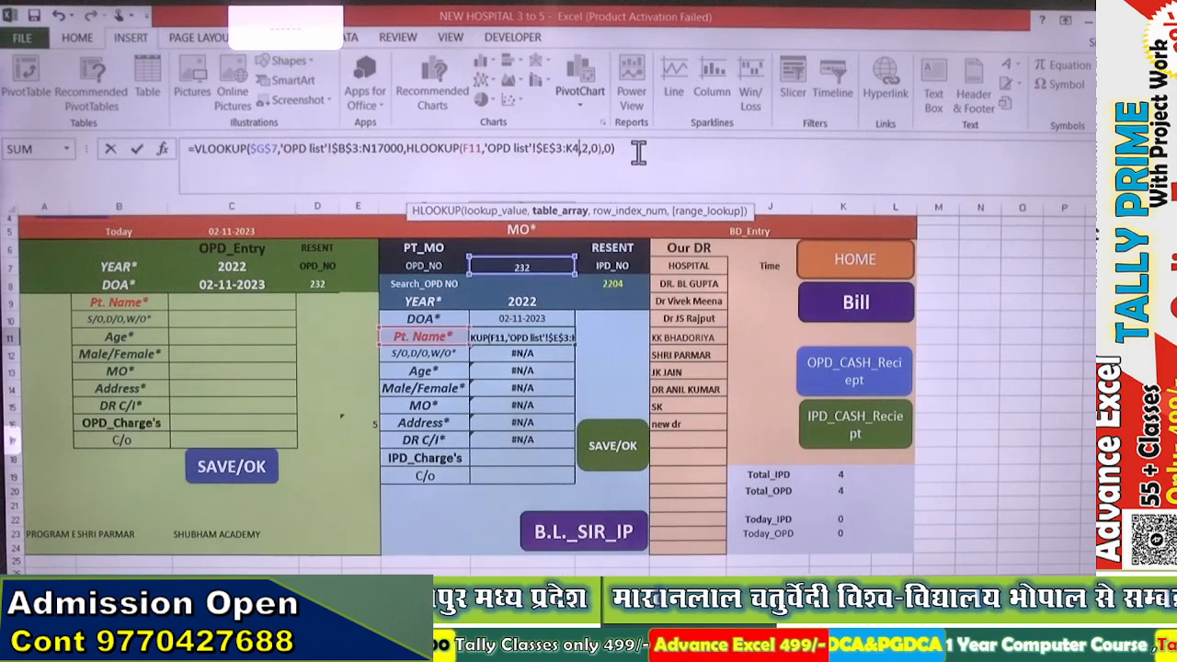
pyautogui.press('F4')
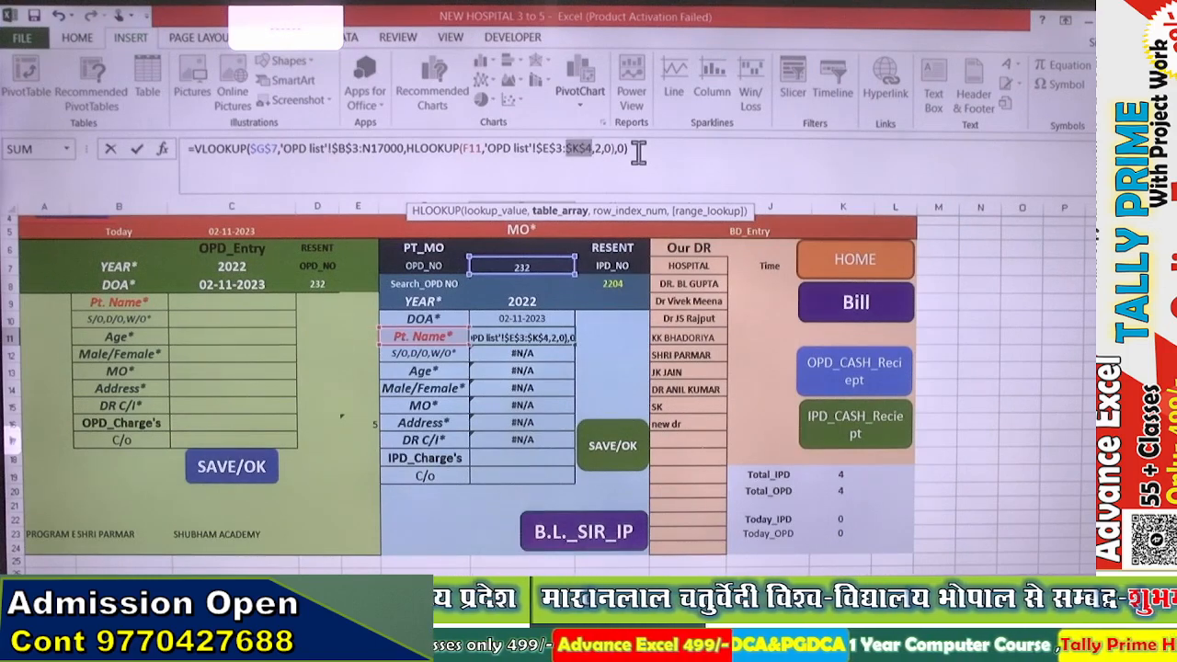
pyautogui.press('Return')
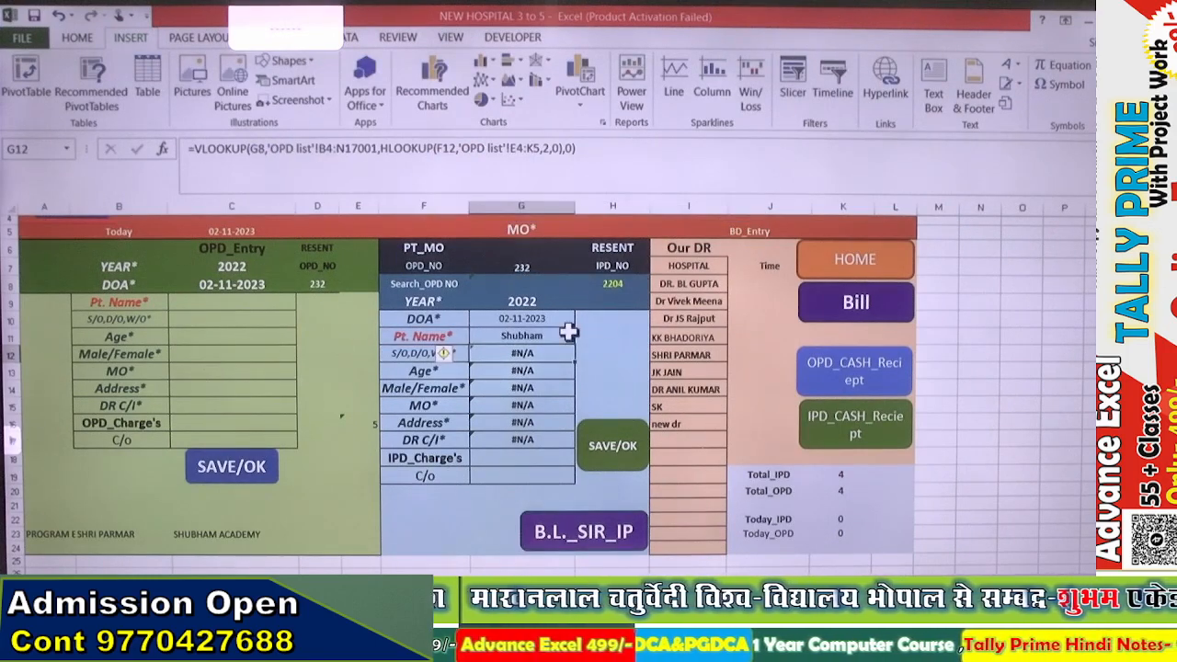
# Fill the corrected G11 formula down from Pt. Name* through the DR C/I* cell G17.
pyautogui.click(568, 334)
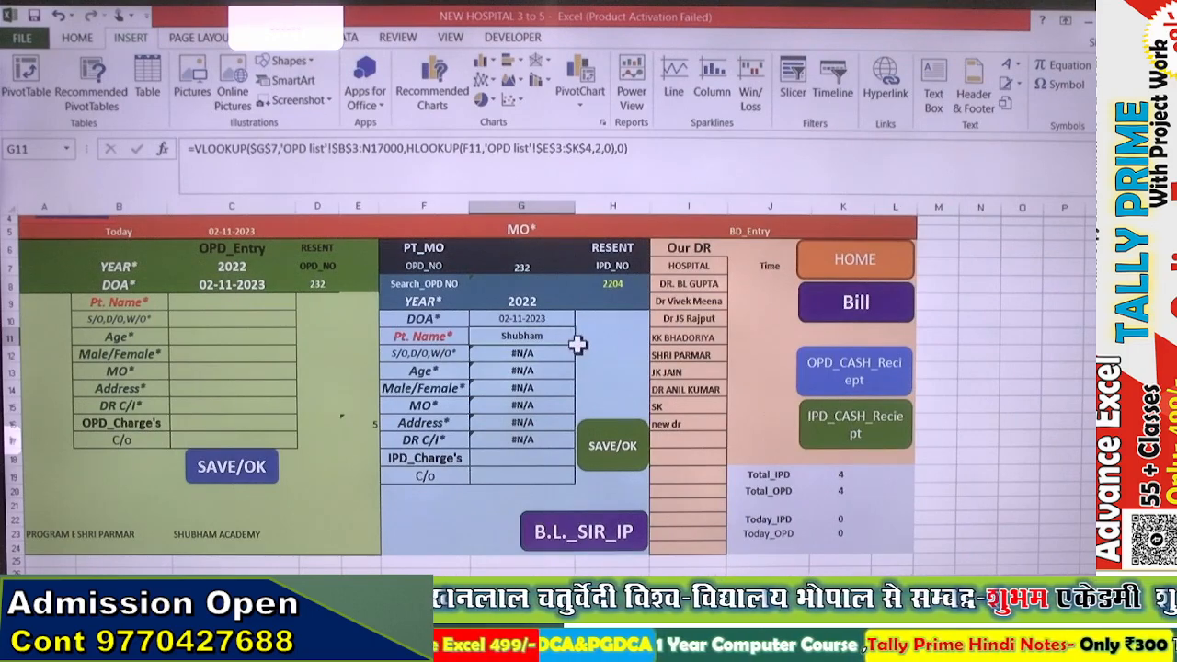
pyautogui.moveTo(574, 344); pyautogui.dragTo(578, 450)
pyautogui.click(594, 387)
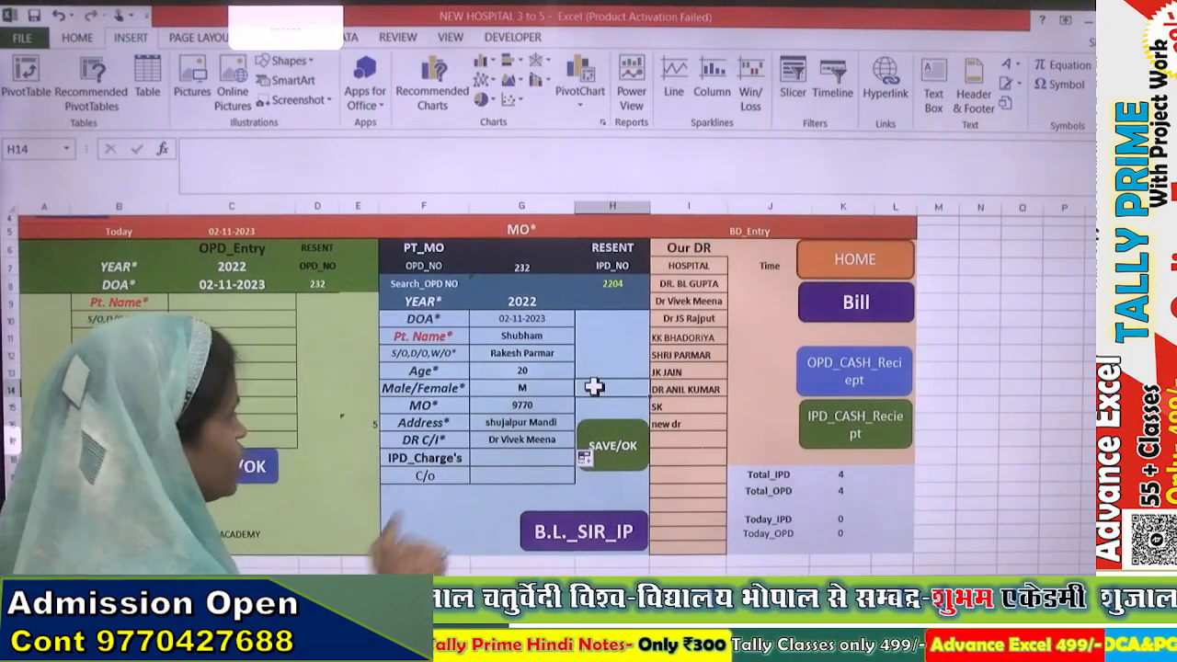
# Check the filled details against the OPD list and set OPD_NO in G7 to the first listed patient's OPD number.
pyautogui.click(522, 457)
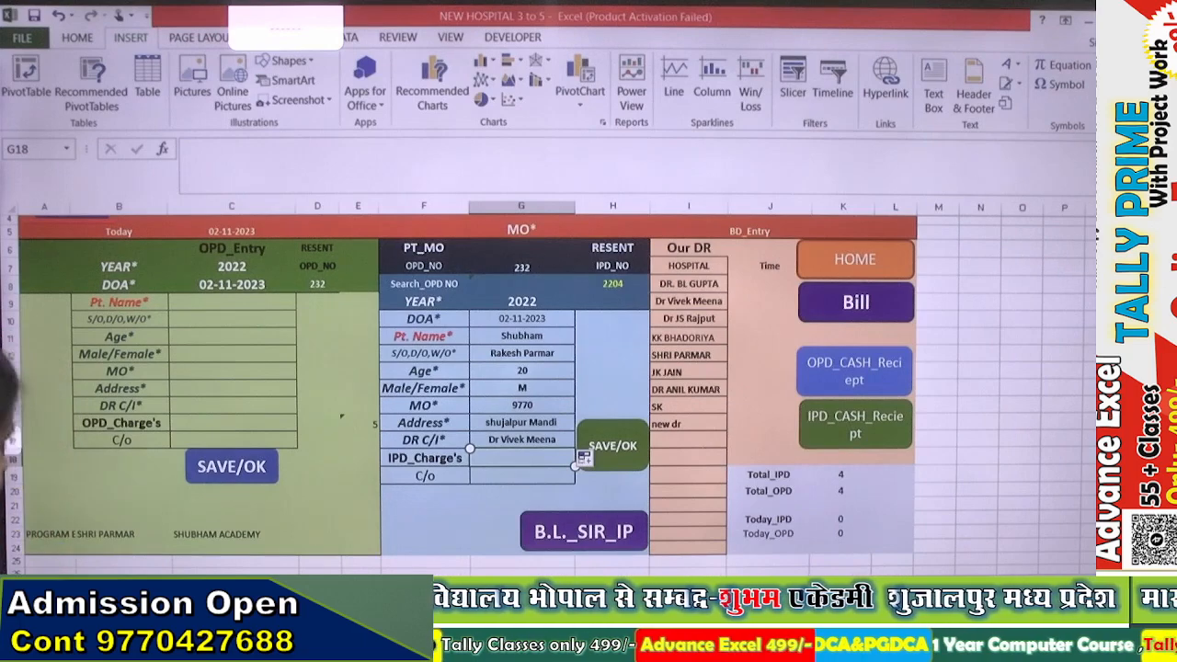
pyautogui.hotkey('ctrl', 'pagedown')
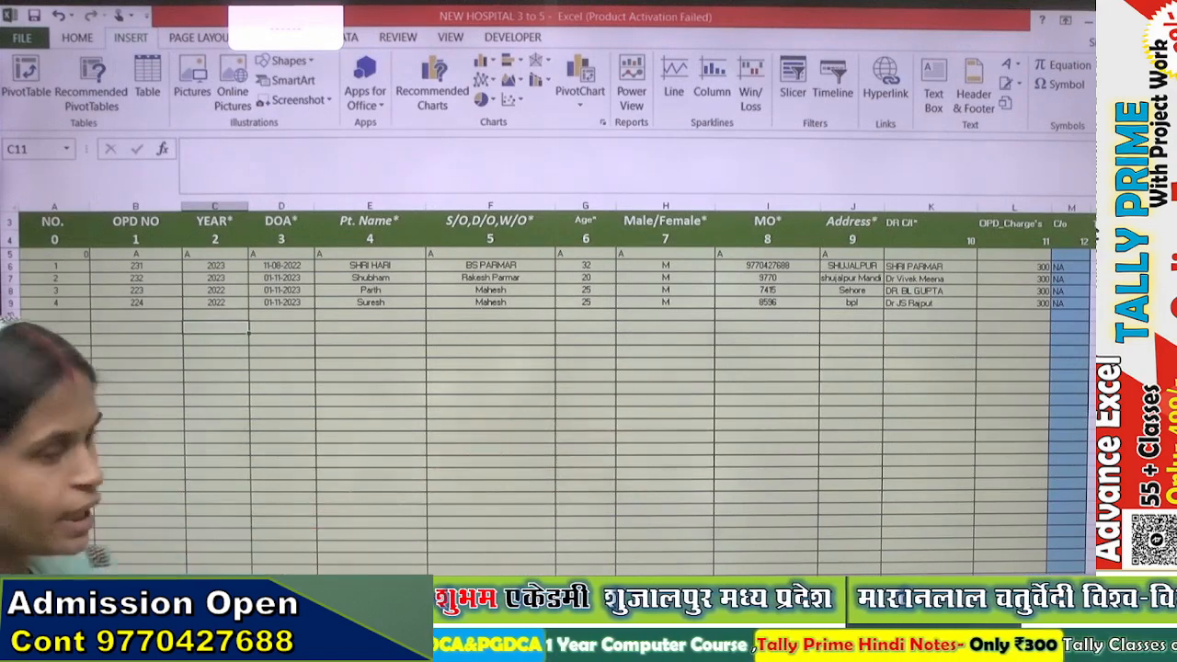
pyautogui.hotkey('ctrl', 'pageup')
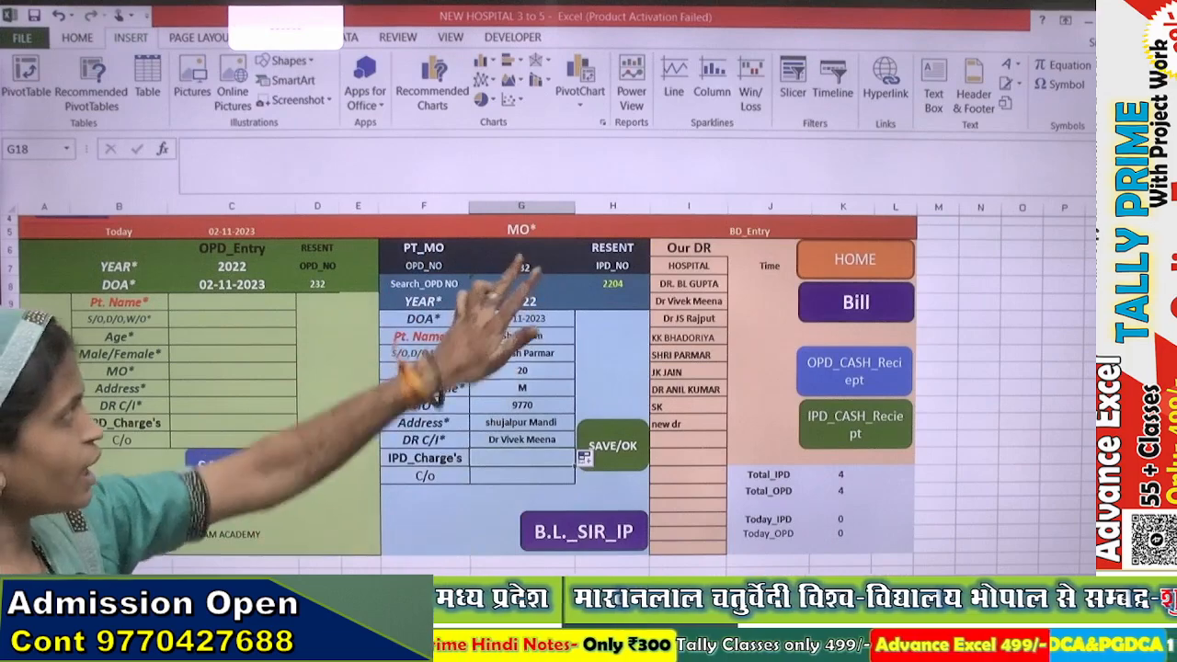
pyautogui.click(522, 267)
pyautogui.write('231')
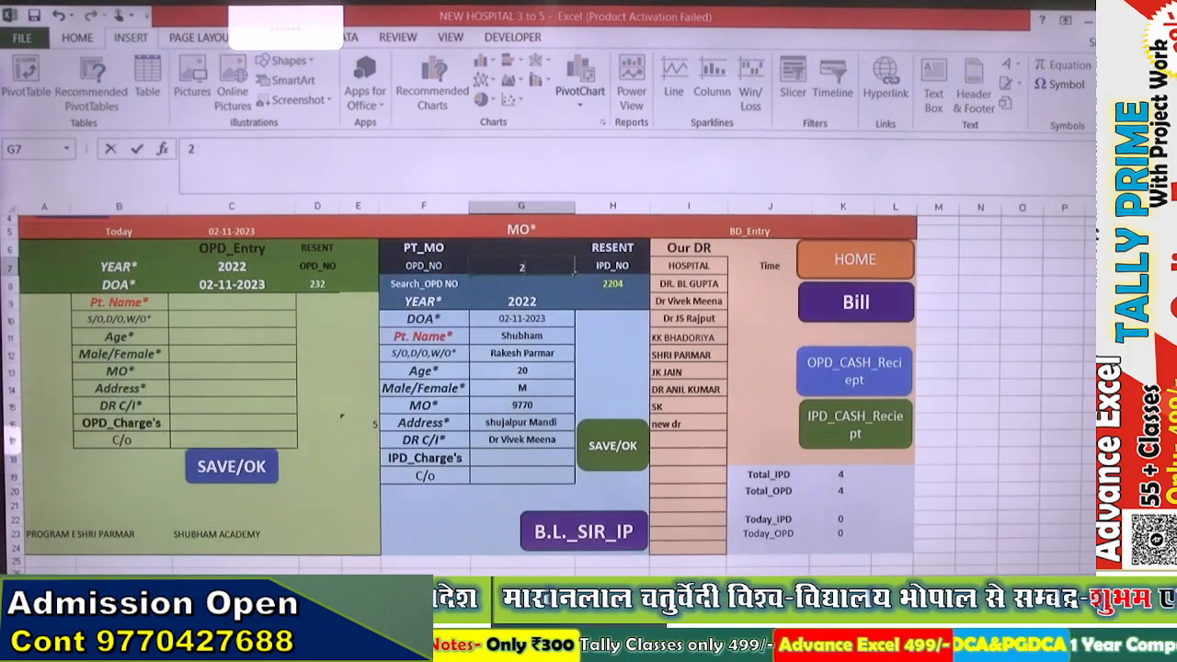
pyautogui.press('Return')
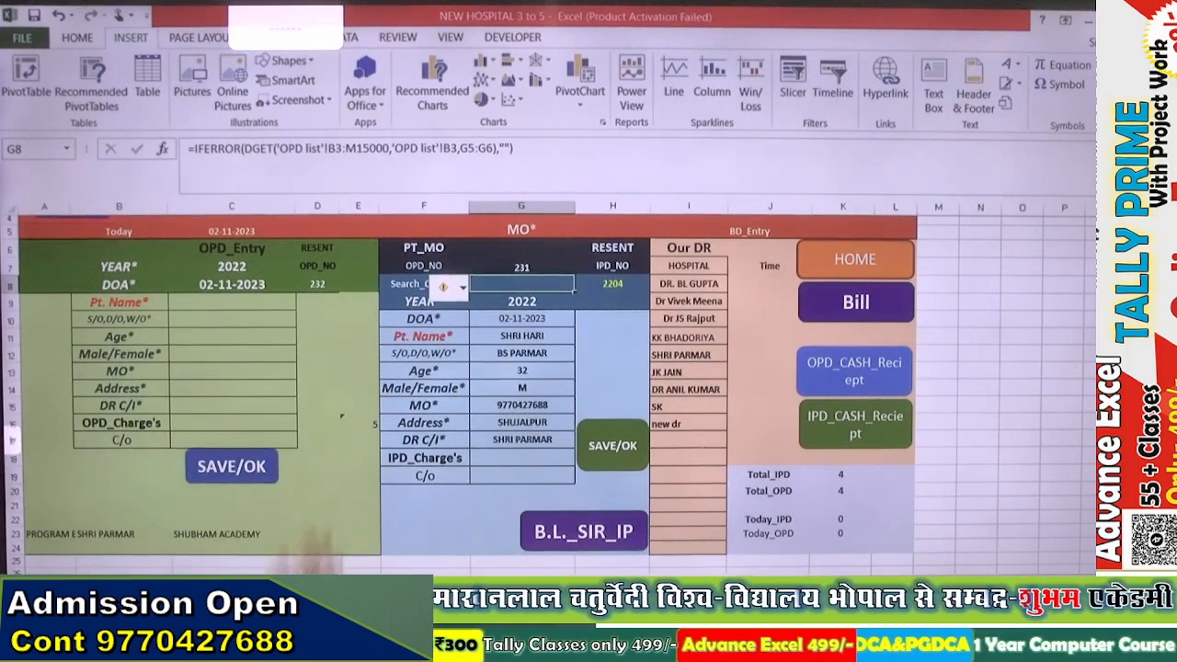
# Set OPD_NO in G7 to the 2023-series OPD number for record no. 3 of the OPD list.
pyautogui.press('Up')
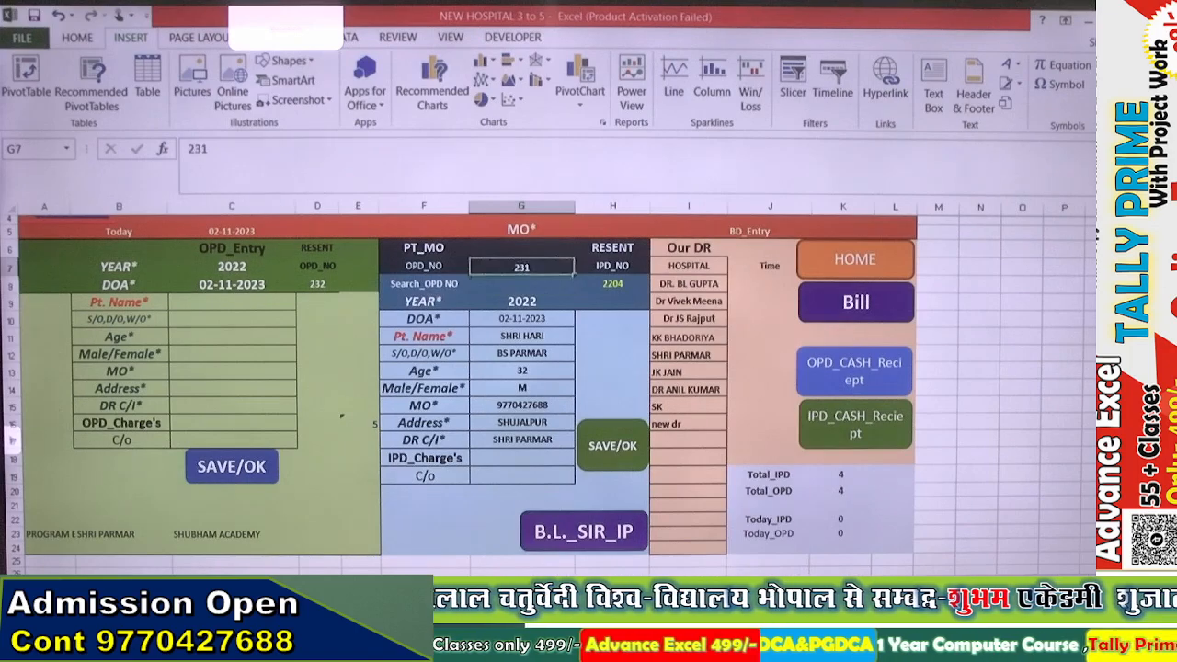
pyautogui.write('2')
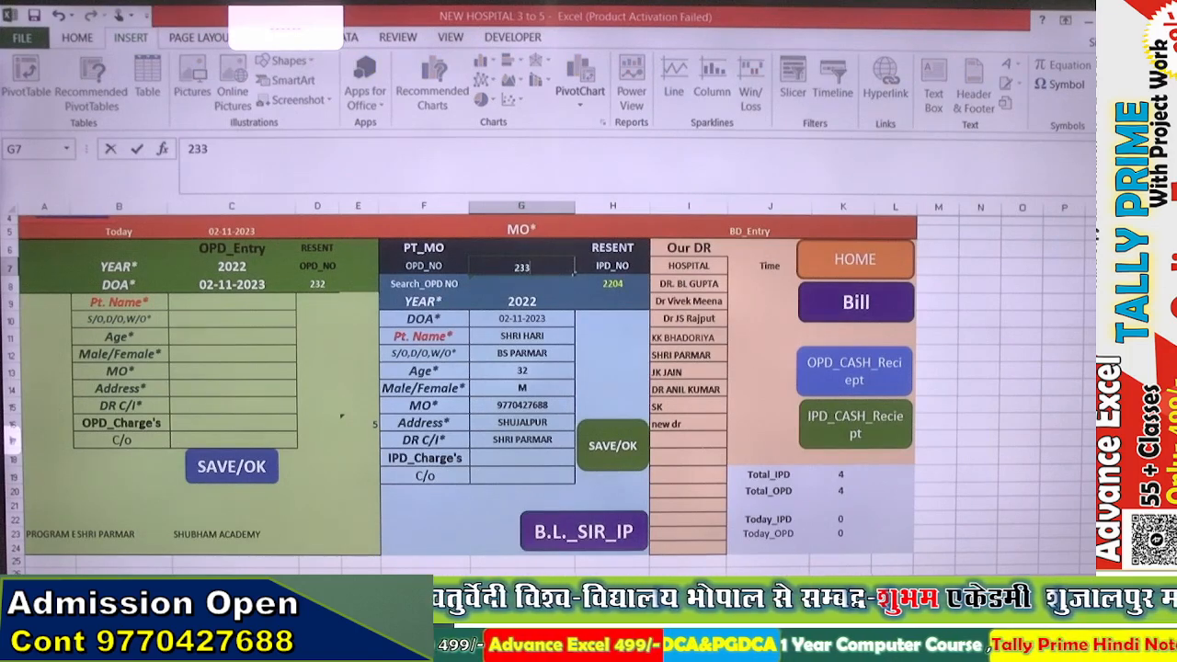
pyautogui.write('33')
pyautogui.press('Return')
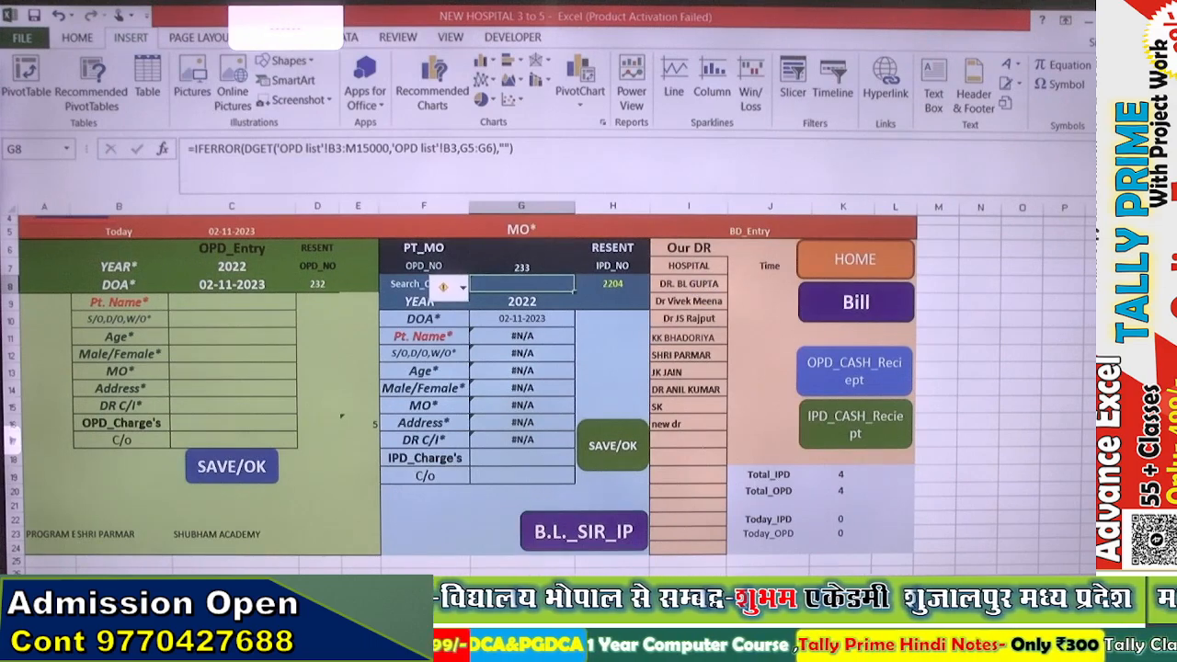
# Set the YEAR* of record no. 3 in the OPD list to 2023 and return to the patient entry sheet.
pyautogui.hotkey('ctrl', 'pagedown')
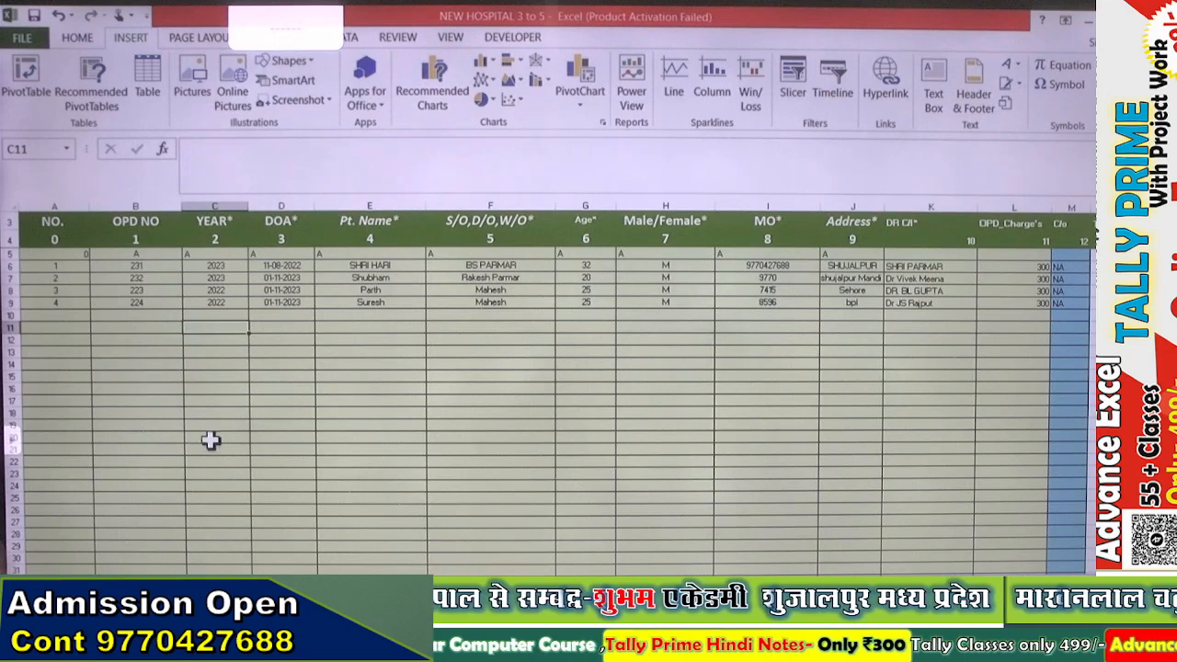
pyautogui.click(209, 290)
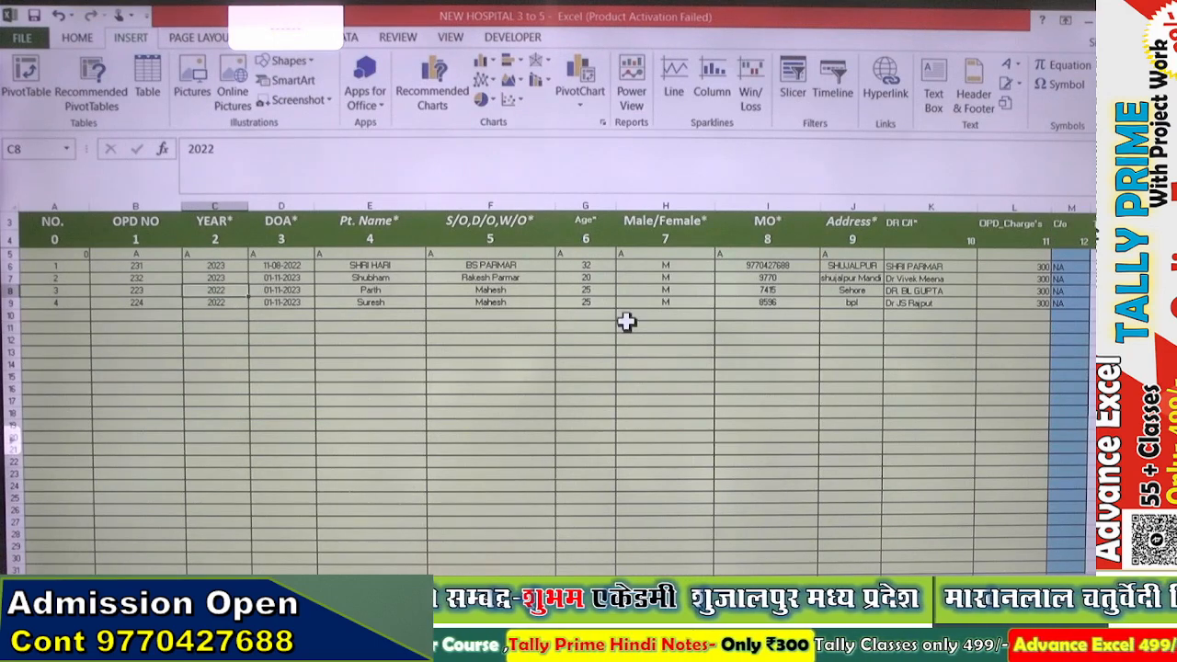
pyautogui.write('20')
pyautogui.press('Return')
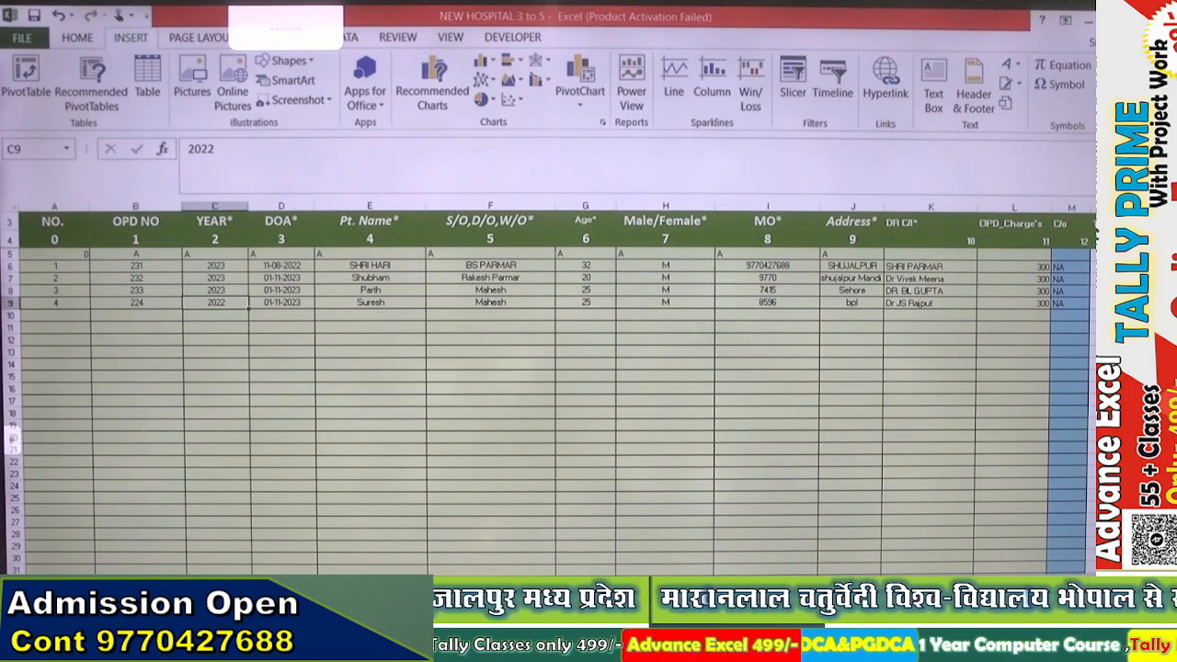
pyautogui.hotkey('ctrl', 'pageup')
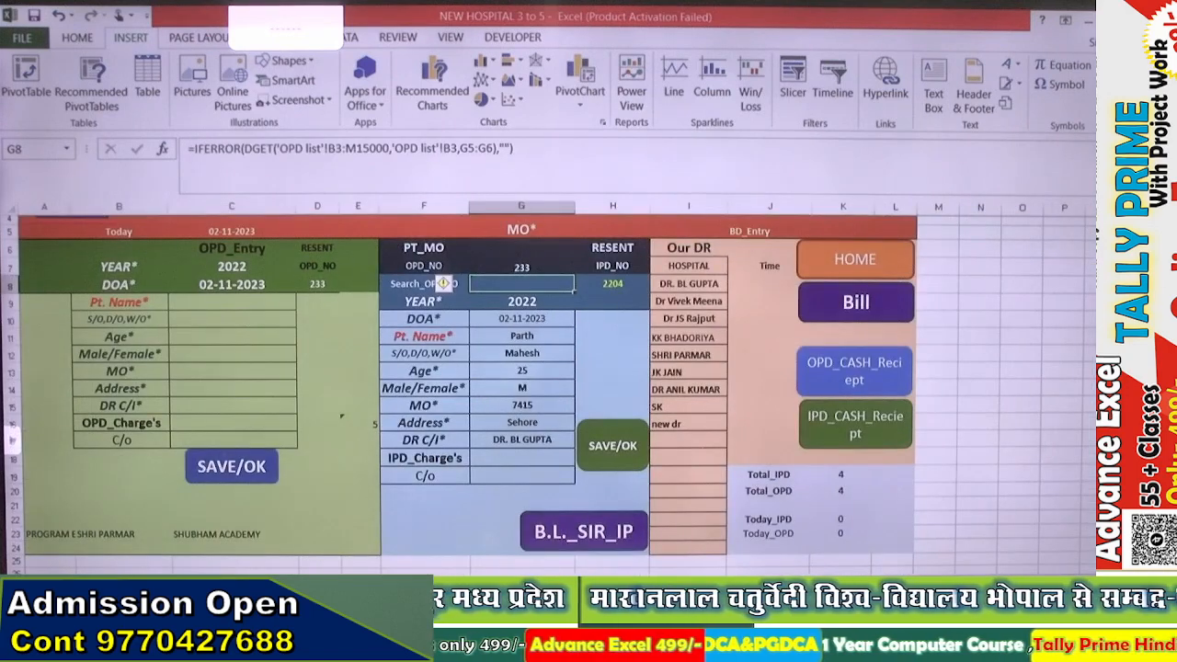